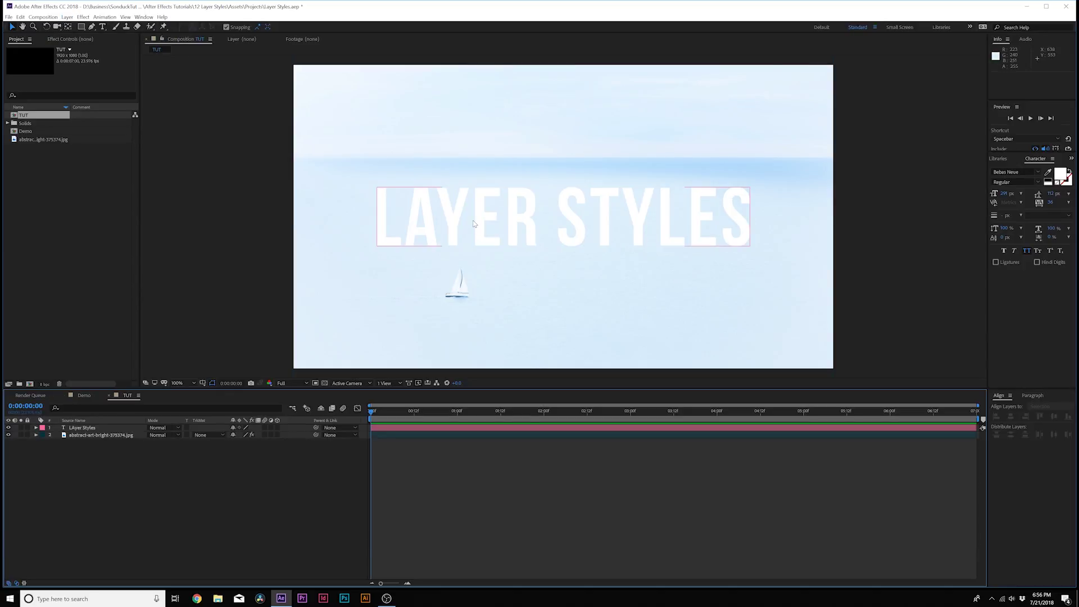
# Step: Add a Gradient Overlay layer style to the "Layer Styles" text layer and expand its properties
pyautogui.click(476, 225)
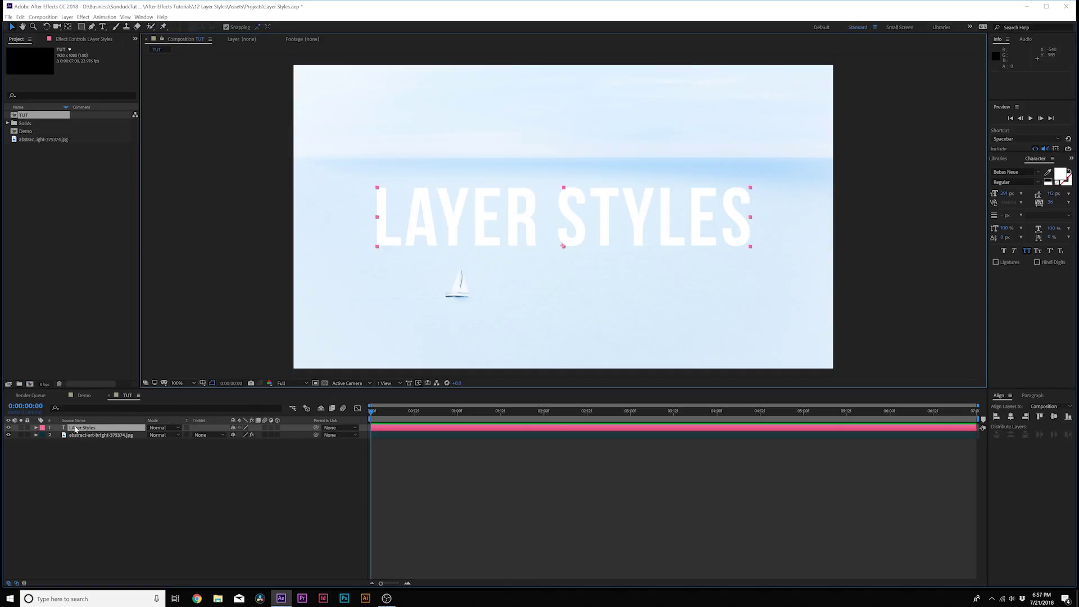
pyautogui.click(67, 17)
pyautogui.moveTo(109, 218)
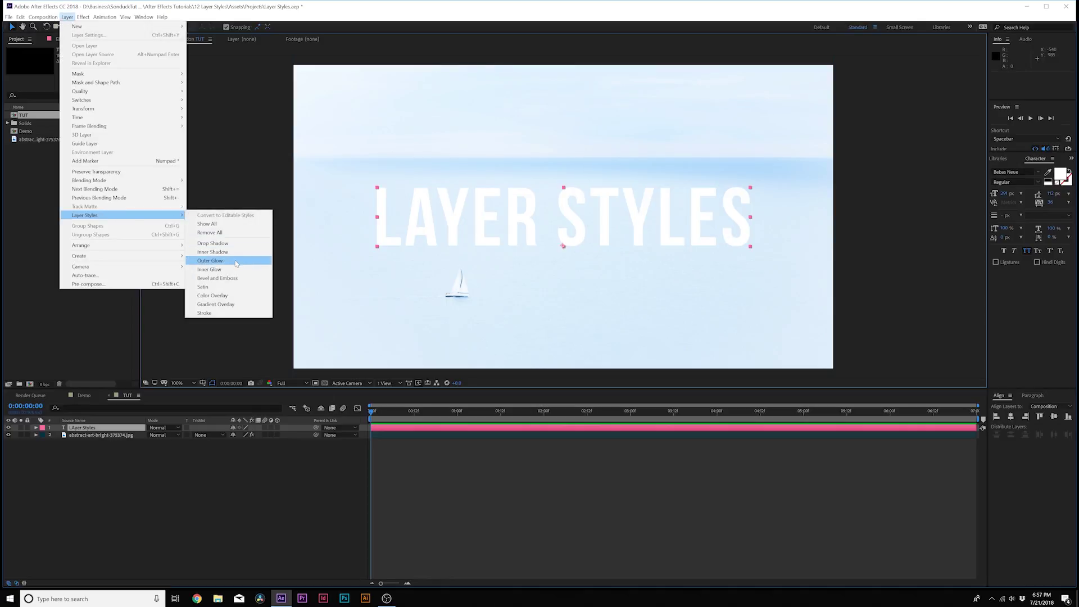
pyautogui.click(208, 306)
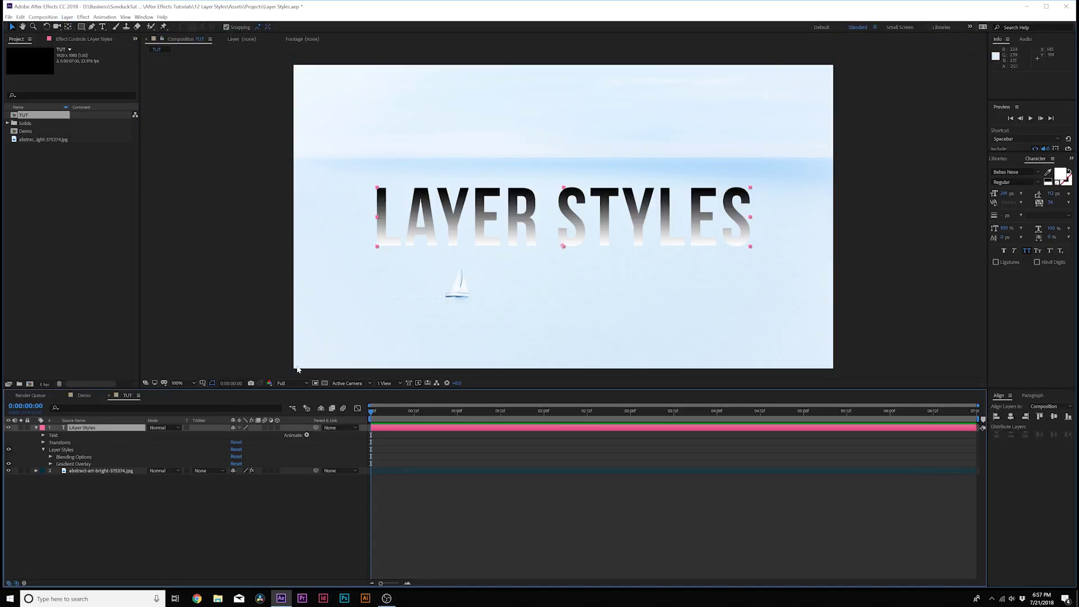
pyautogui.click(50, 464)
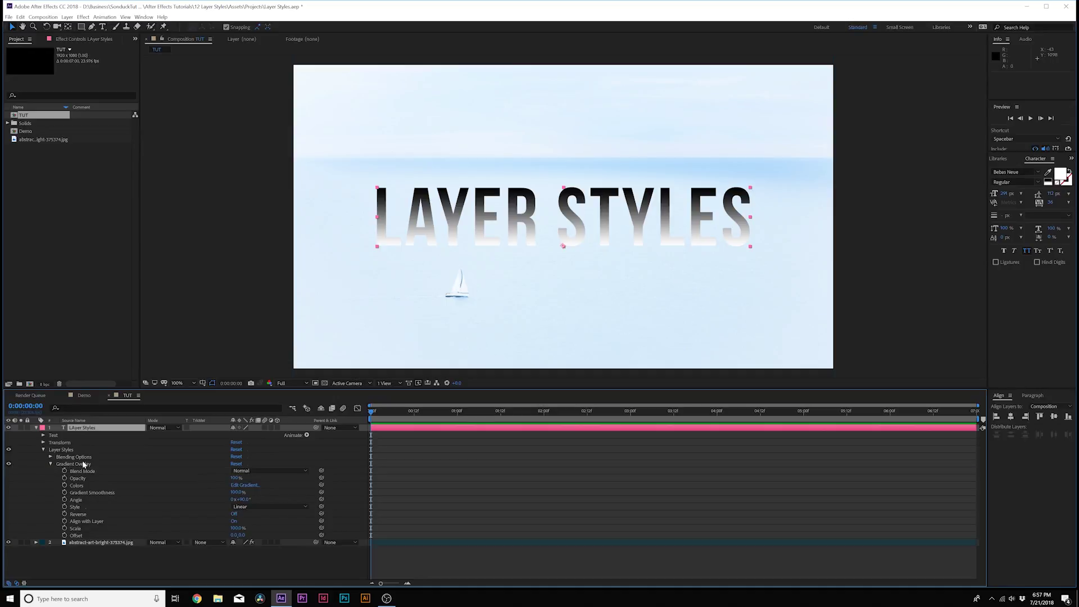
pyautogui.click(76, 465)
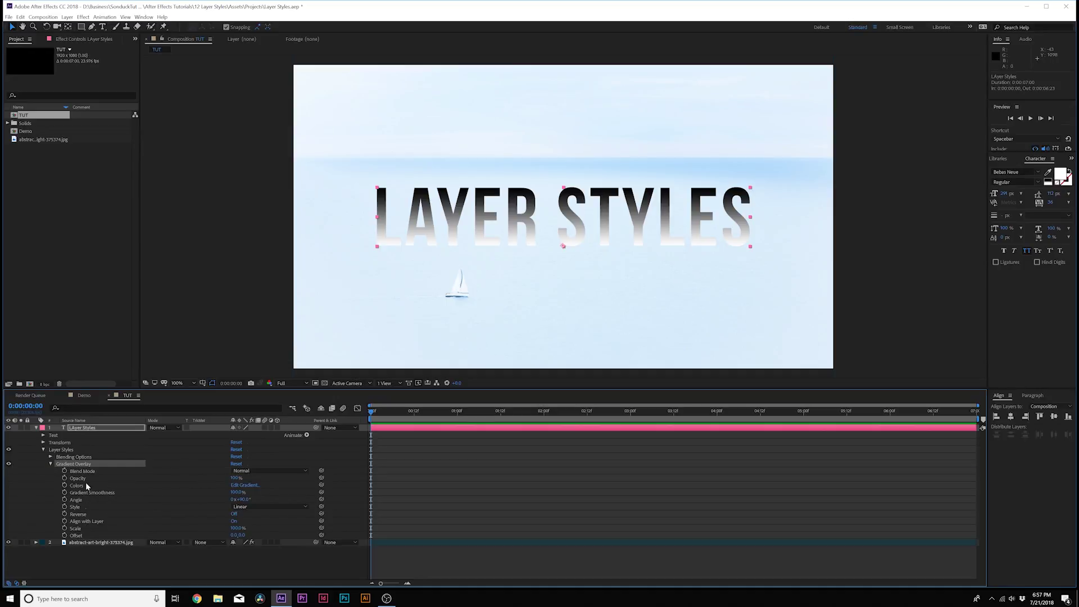
# Step: Edit the overlay's gradient colors, changing the white stop to dark blue and keeping the black stop at the other end
pyautogui.click(246, 485)
pyautogui.moveTo(831, 281); pyautogui.dragTo(594, 220)
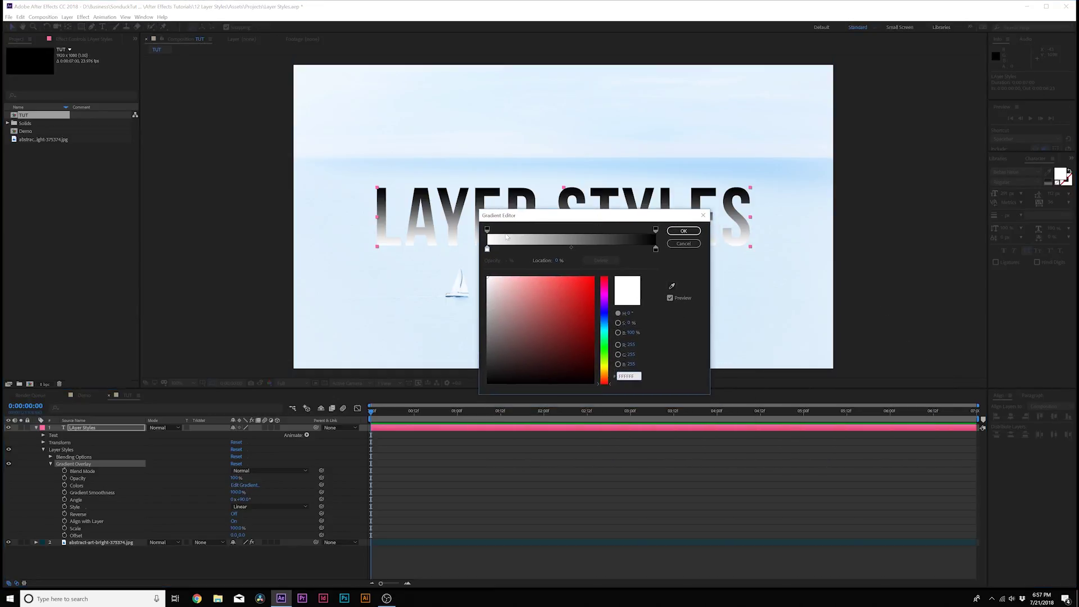
pyautogui.click(542, 250)
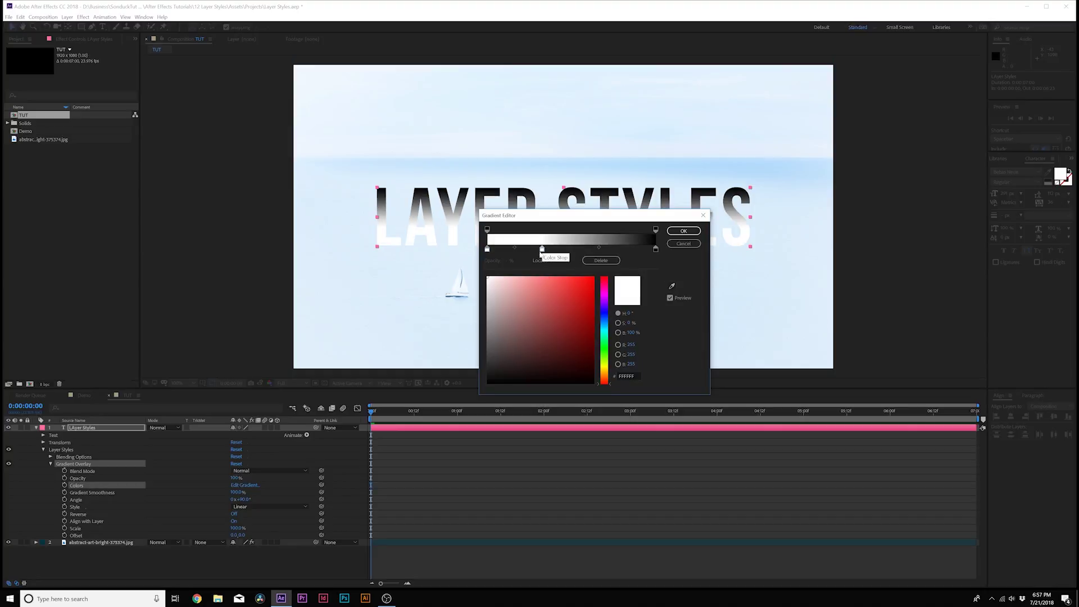
pyautogui.click(600, 260)
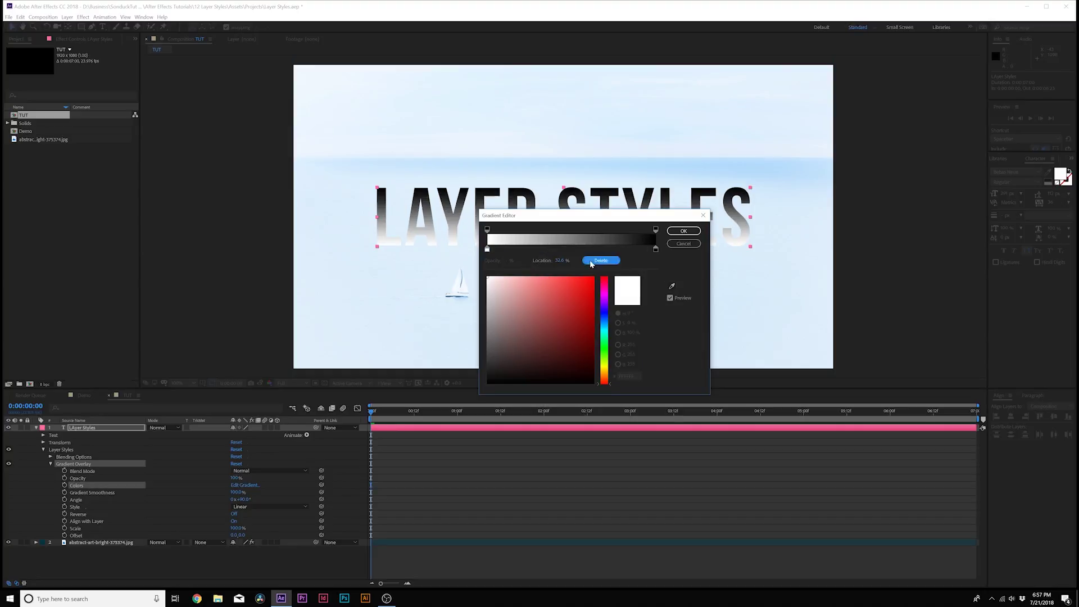
pyautogui.click(487, 249)
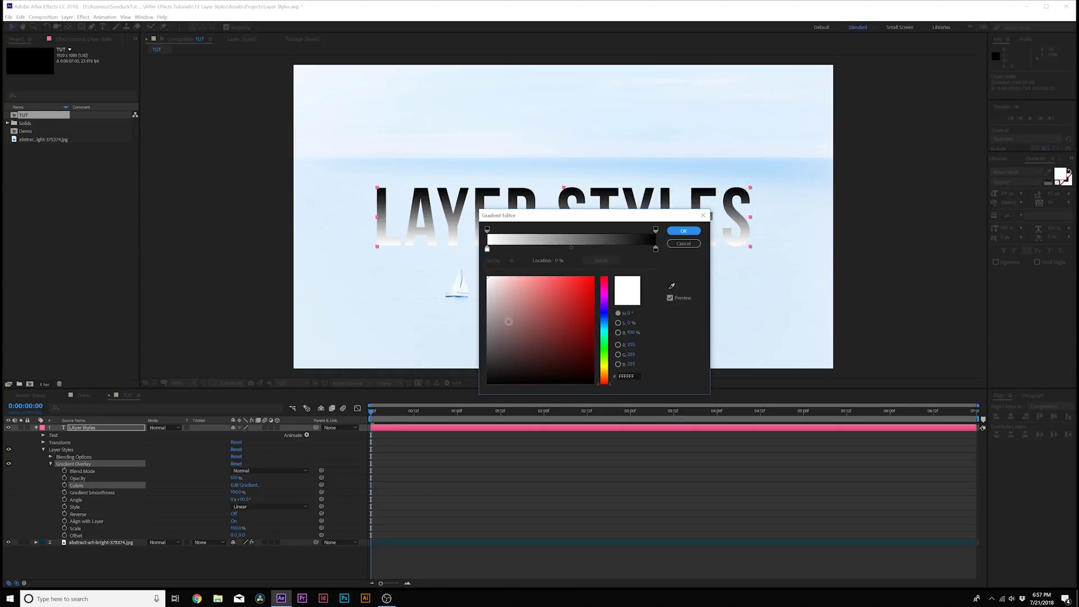
pyautogui.moveTo(506, 322)
pyautogui.mouseDown()
pyautogui.moveTo(482, 315)
pyautogui.moveTo(478, 301)
pyautogui.moveTo(573, 338)
pyautogui.moveTo(604, 320)
pyautogui.moveTo(593, 277)
pyautogui.moveTo(532, 359)
pyautogui.moveTo(487, 384)
pyautogui.mouseUp()
pyautogui.click(607, 332)
pyautogui.click(607, 319)
pyautogui.click(655, 249)
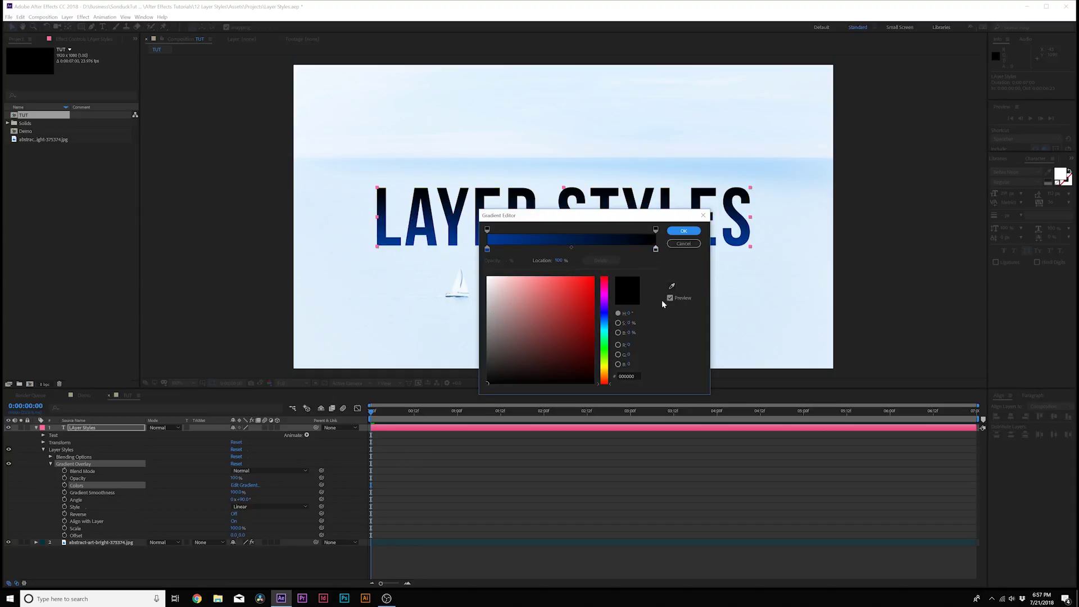
pyautogui.click(681, 231)
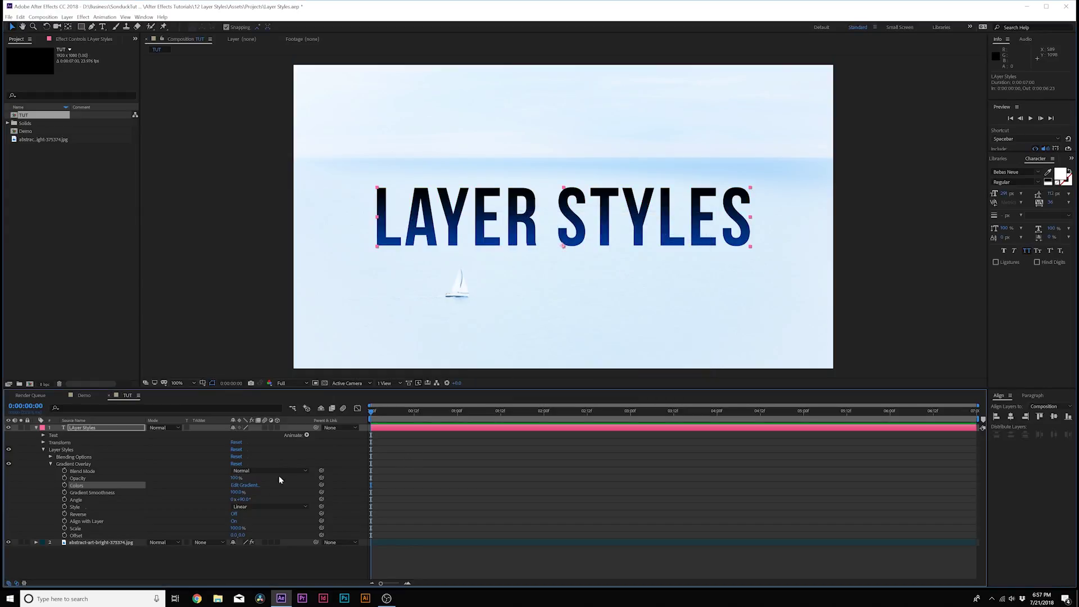
# Step: Try a different Gradient Smoothness value on the Gradient Overlay
pyautogui.click(237, 492)
pyautogui.click(259, 490)
pyautogui.moveTo(238, 493)
pyautogui.mouseDown()
pyautogui.moveTo(197, 492)
pyautogui.moveTo(287, 489)
pyautogui.moveTo(177, 500)
pyautogui.moveTo(236, 500)
pyautogui.mouseUp()
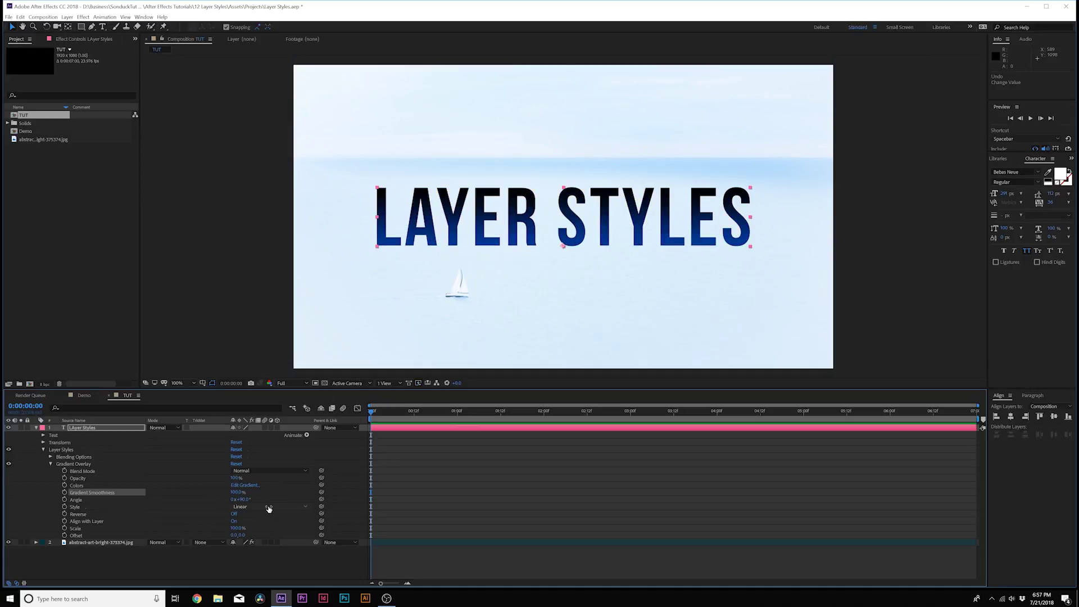
# Step: Turn on Reverse for the Gradient Overlay and shift its offset to 0, 54
pyautogui.click(235, 514)
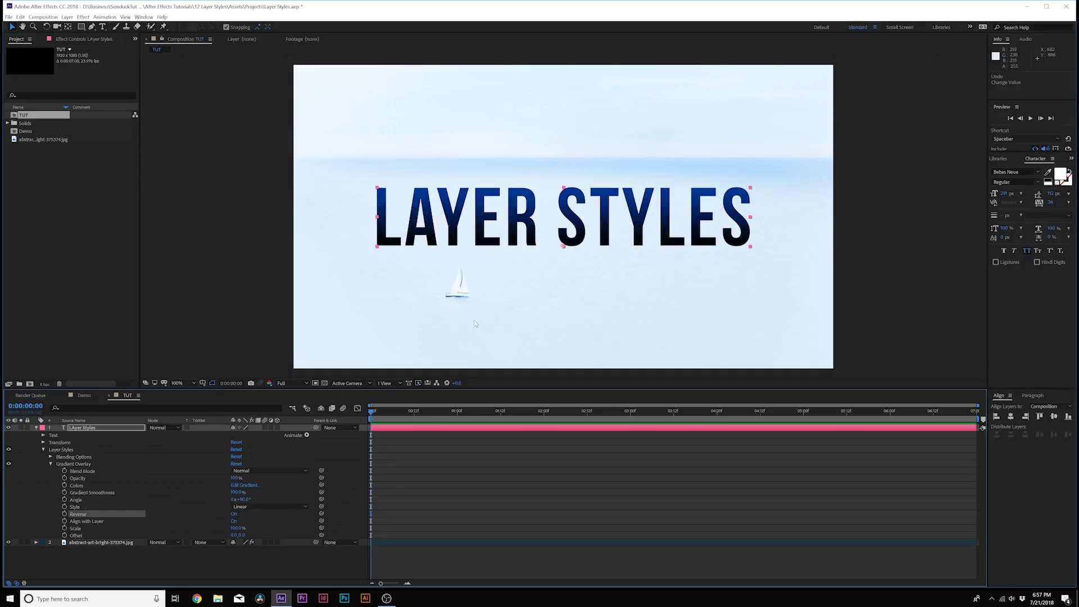
pyautogui.moveTo(242, 535); pyautogui.dragTo(260, 535)
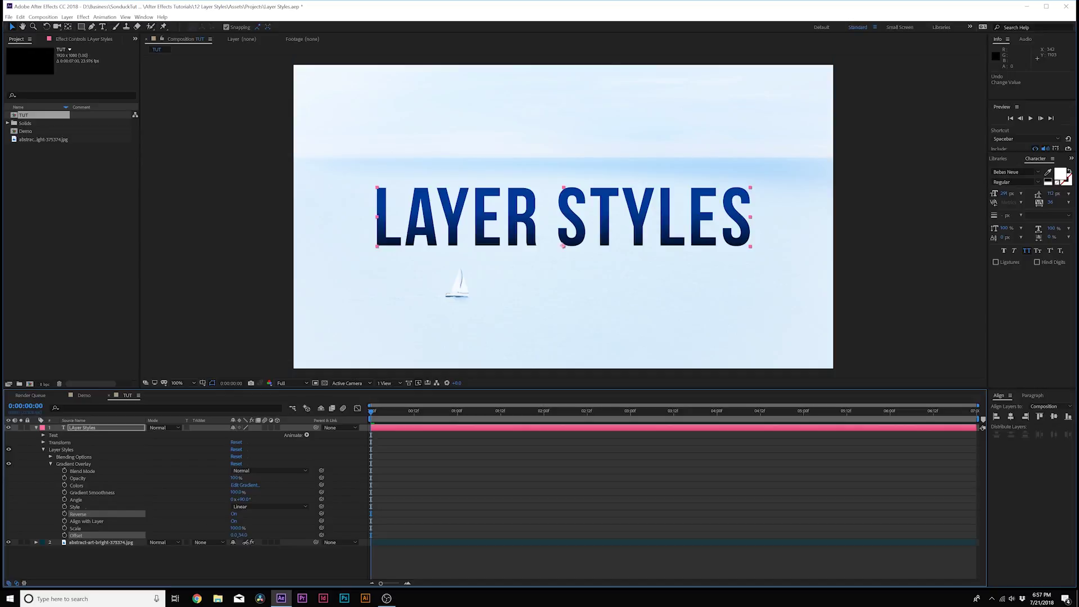
# Step: Try the Radial and Reflected styles for the Gradient Overlay, undoing each change
pyautogui.click(252, 508)
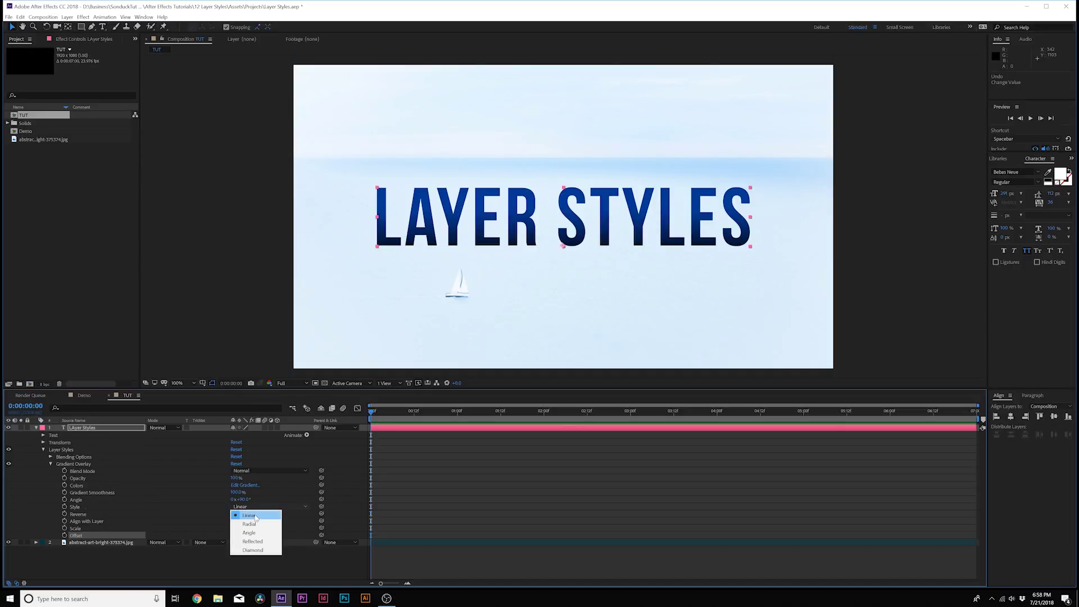
pyautogui.click(257, 526)
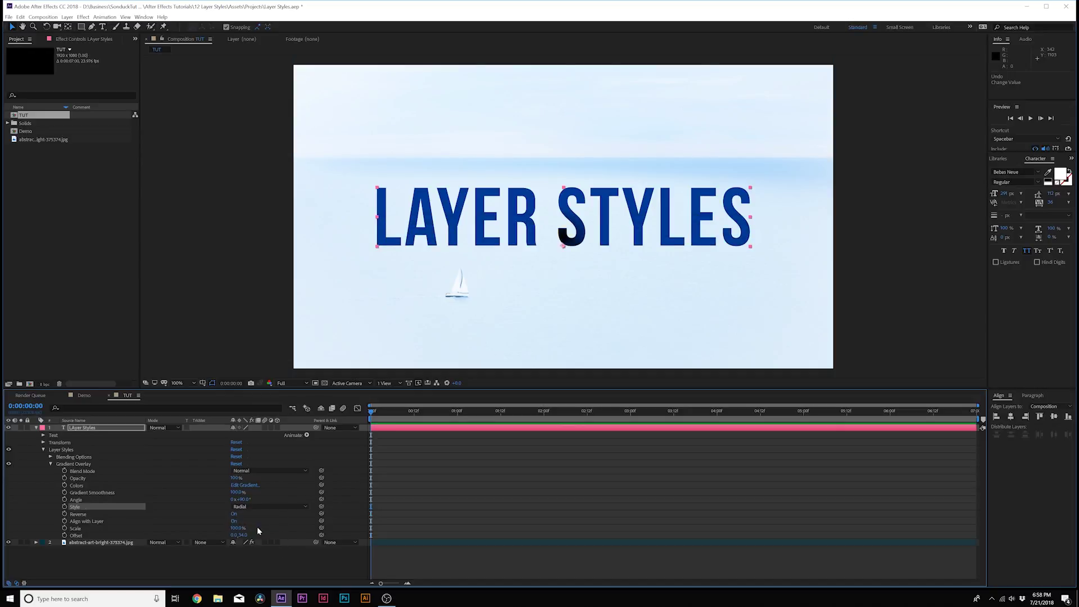
pyautogui.hotkey('ctrl', 'z')
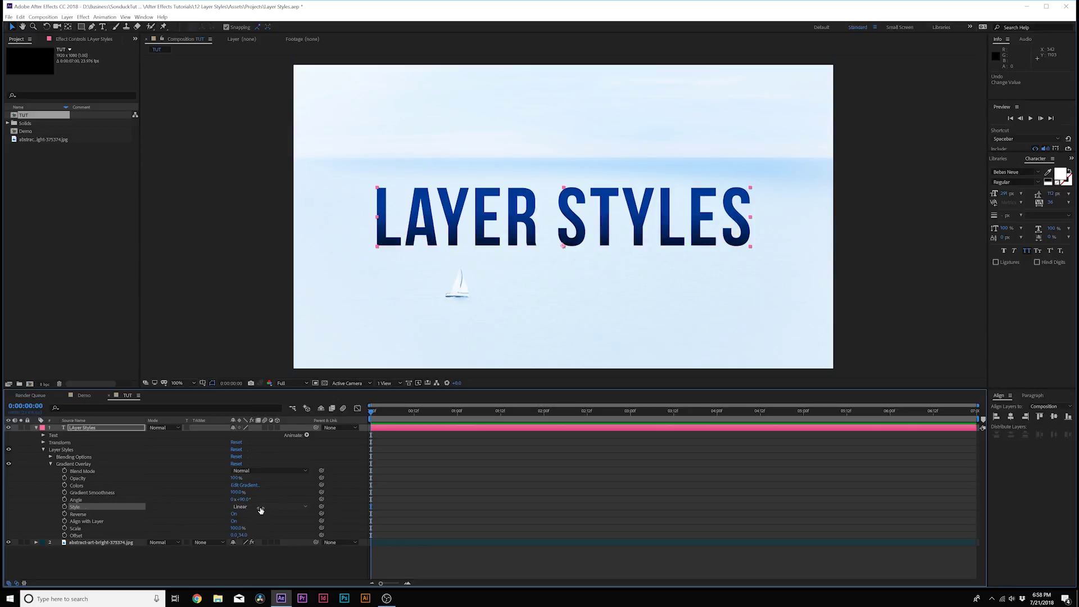
pyautogui.click(261, 508)
pyautogui.click(248, 540)
pyautogui.hotkey('ctrl', 'z')
# Step: Collapse the Gradient Overlay properties and add a Bevel and Emboss layer style to the text layer
pyautogui.click(72, 464)
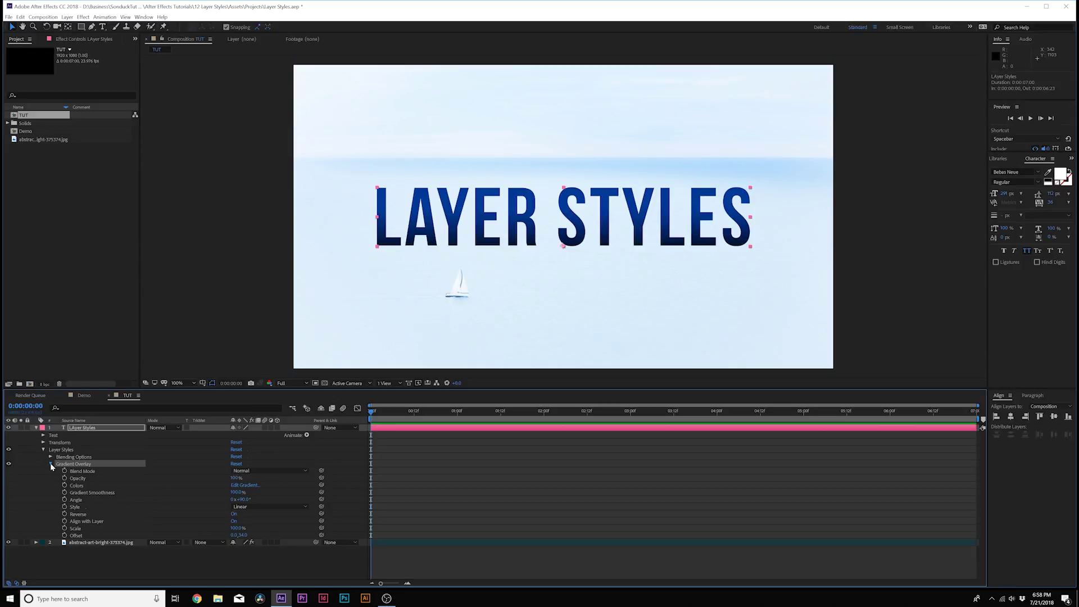
pyautogui.click(50, 464)
pyautogui.click(58, 450)
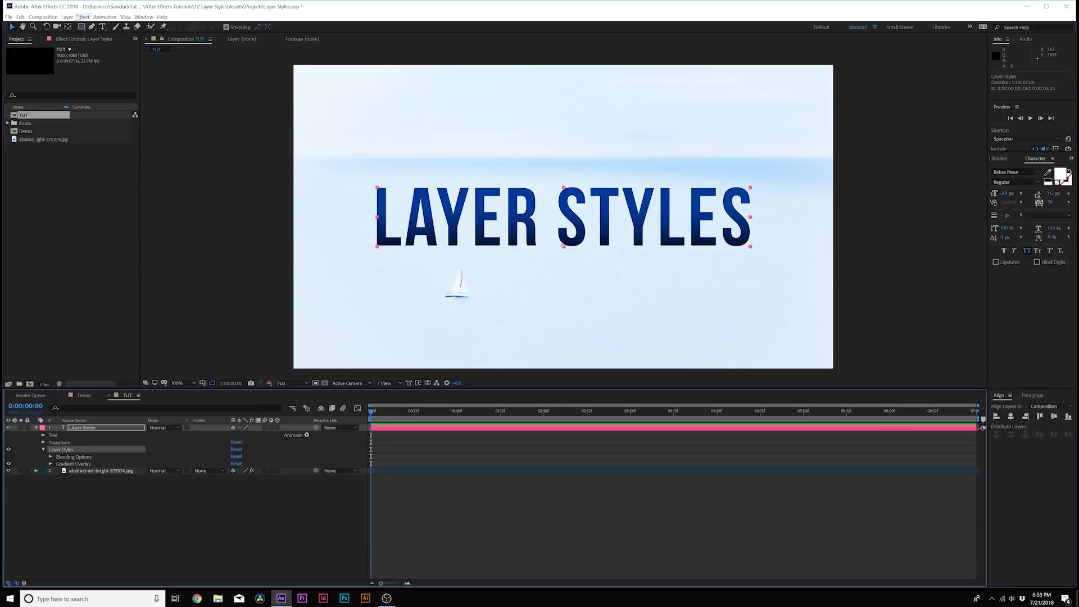
pyautogui.click(67, 16)
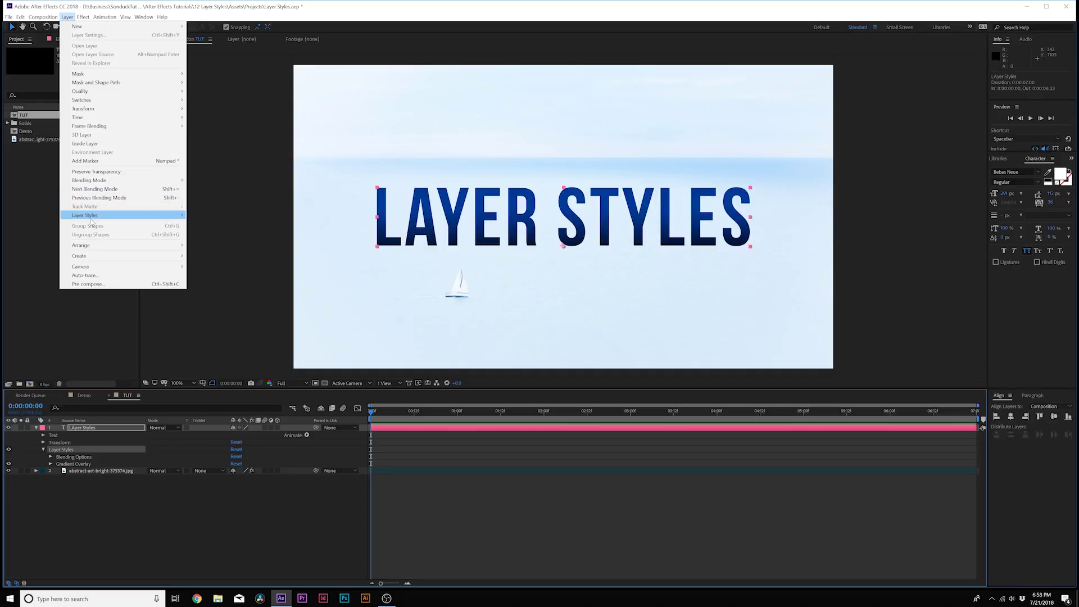
pyautogui.moveTo(113, 215)
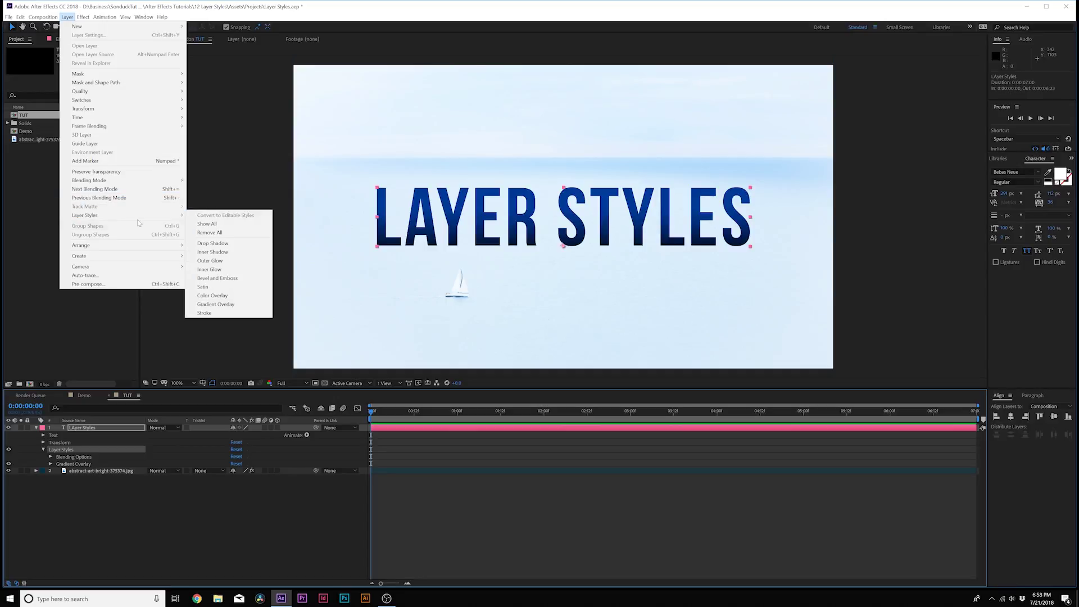
pyautogui.click(227, 279)
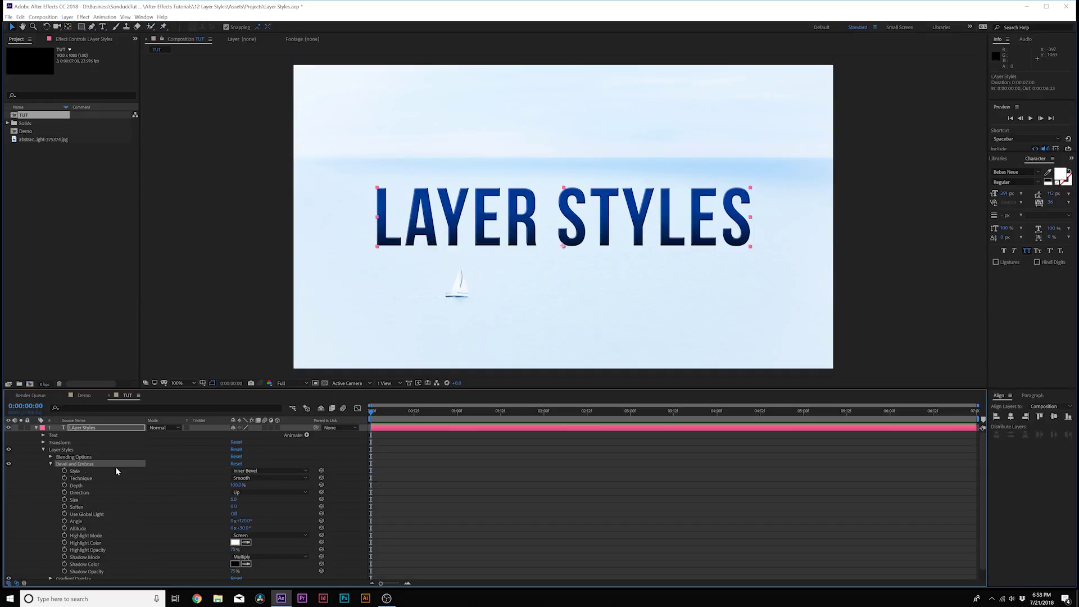
# Step: Set the Bevel and Emboss style to Outer Bevel and raise its depth to 1000%
pyautogui.scroll(-1, 154, 484)
pyautogui.press('.')
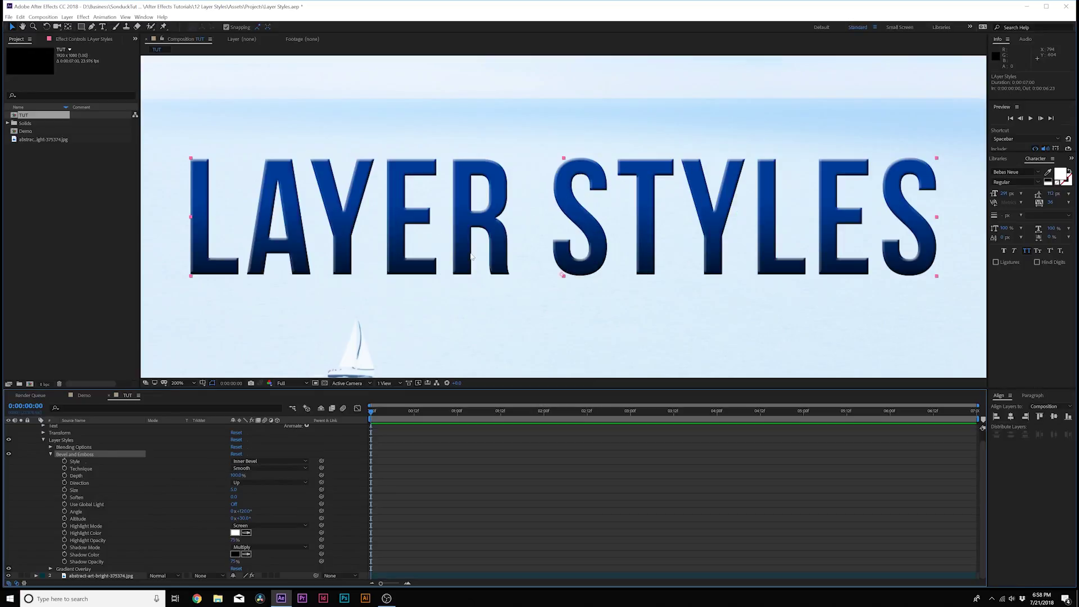
pyautogui.click(269, 462)
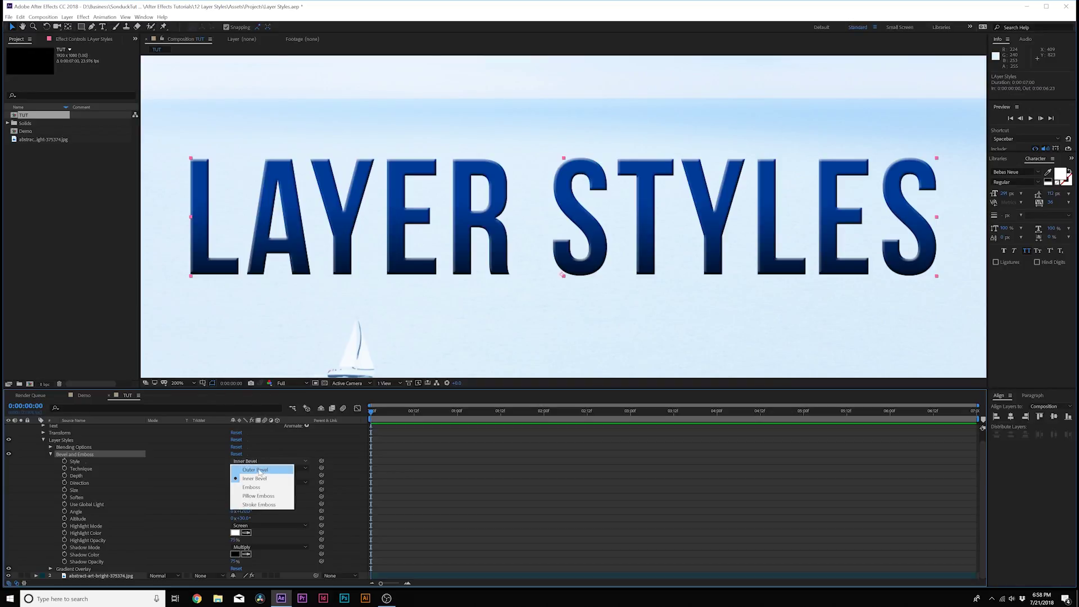
pyautogui.click(259, 471)
pyautogui.press(',')
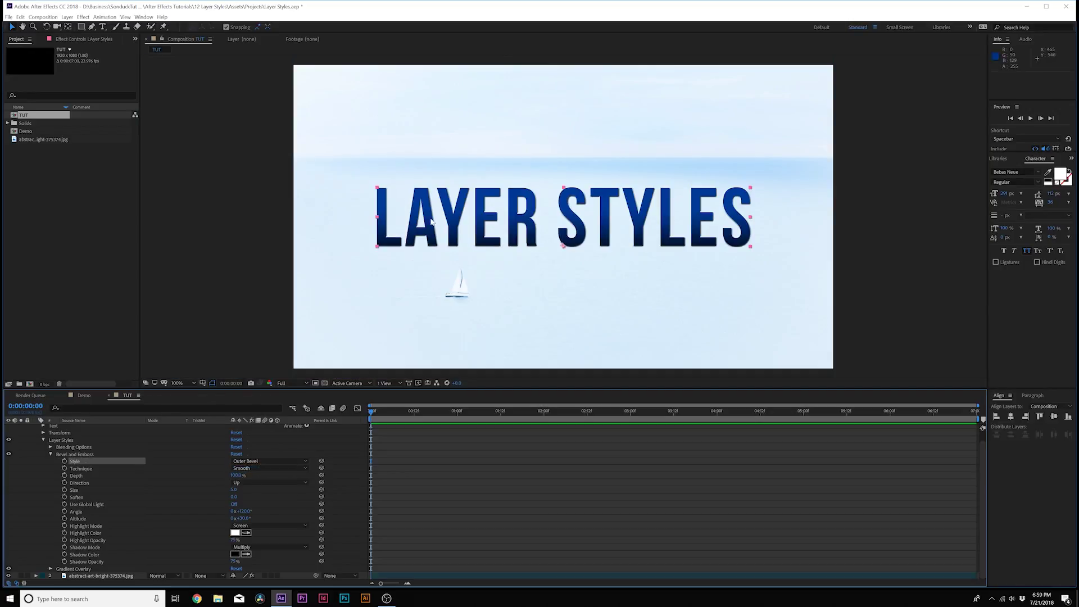
pyautogui.press('.')
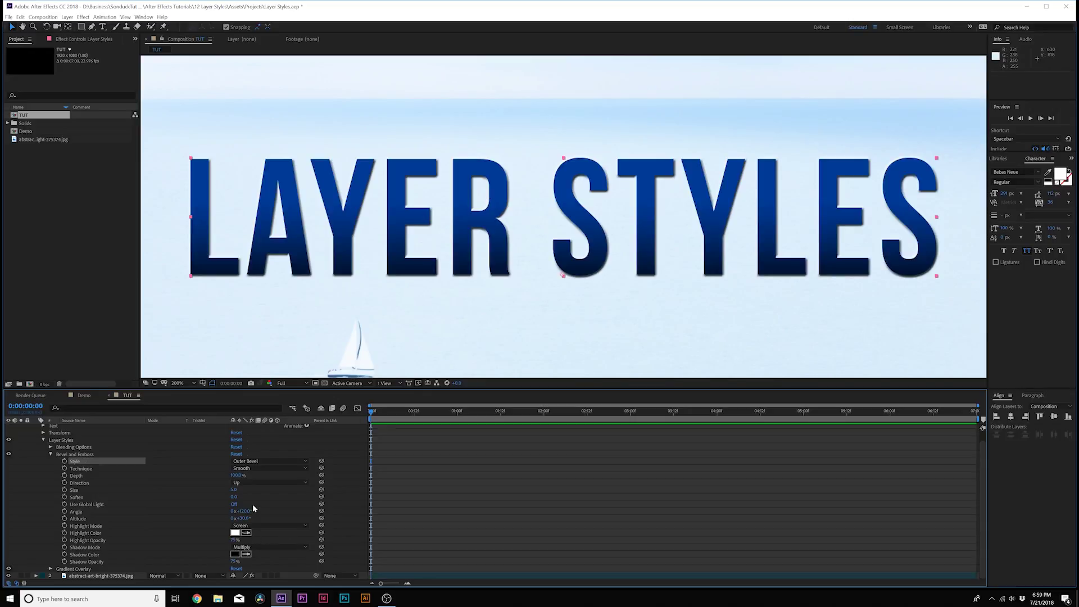
pyautogui.moveTo(236, 475); pyautogui.dragTo(891, 475)
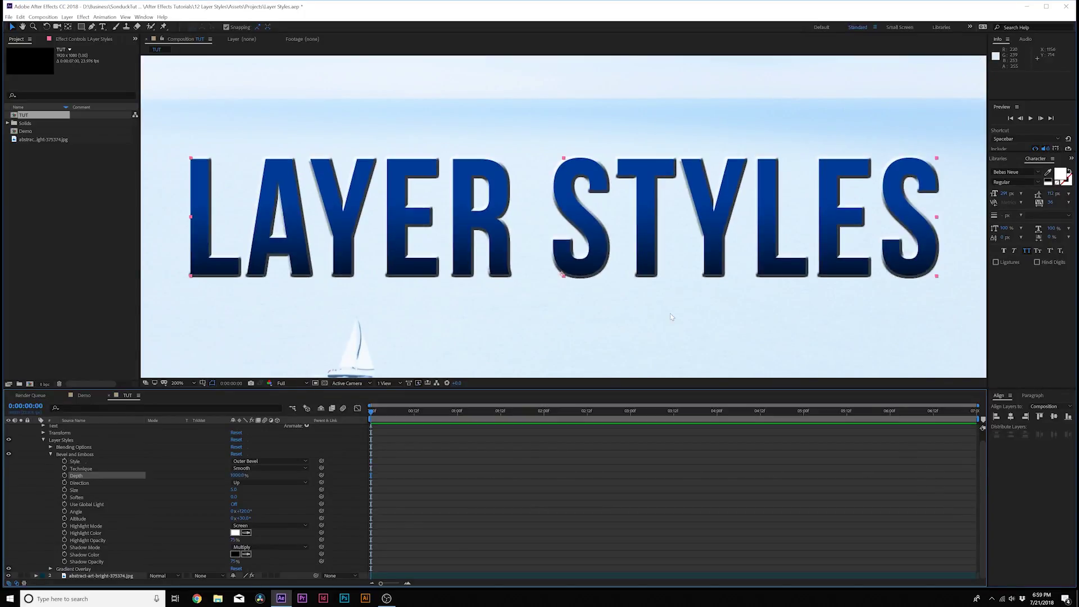
# Step: Toggle the Bevel and Emboss style off and on to compare the text with and without it
pyautogui.click(10, 453)
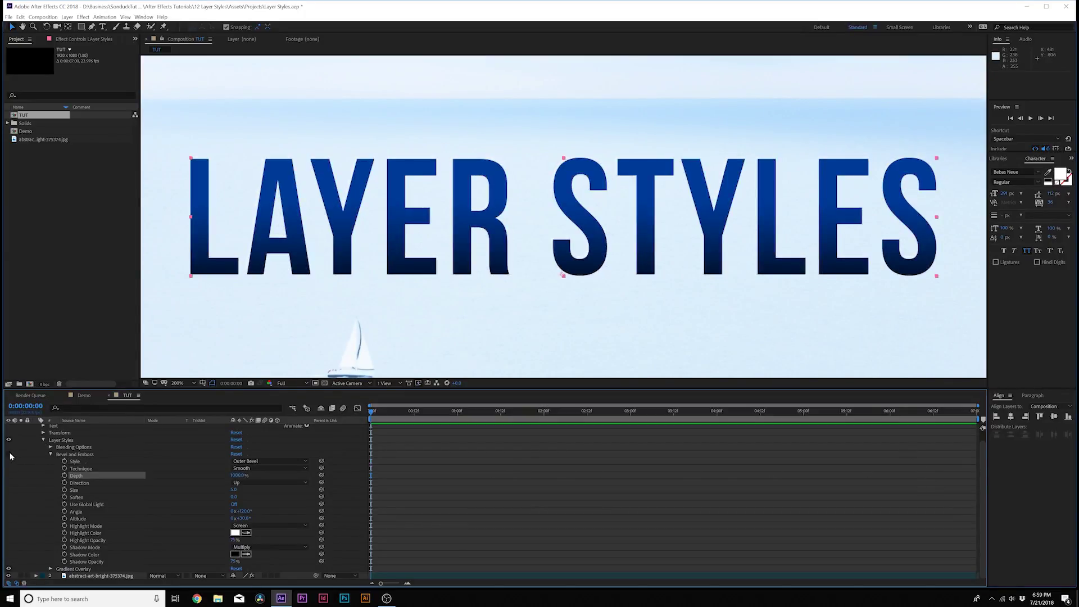
pyautogui.click(9, 453)
pyautogui.click(9, 454)
pyautogui.click(10, 454)
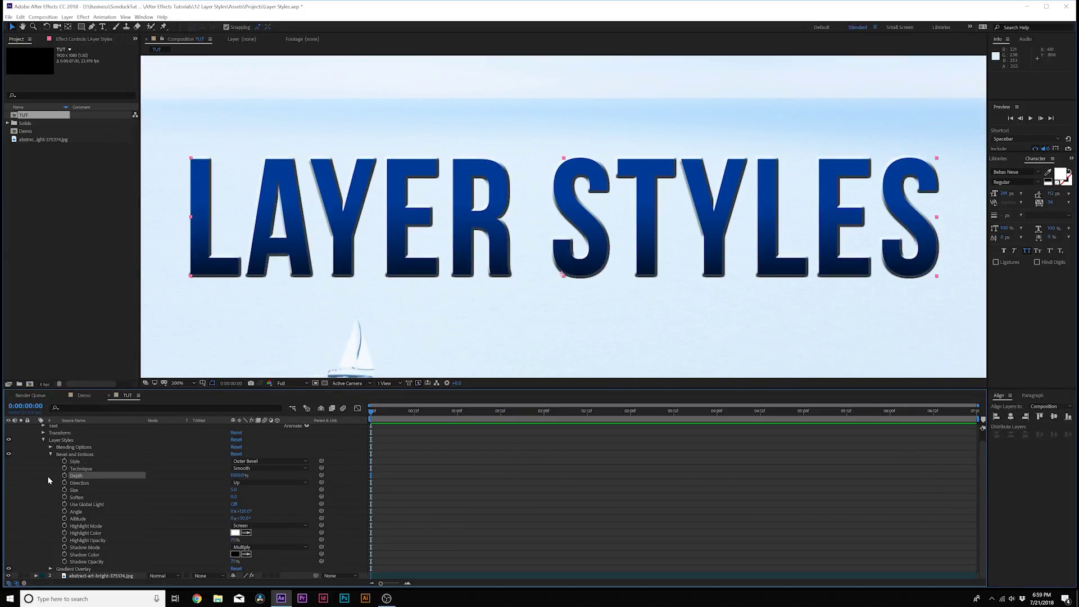
# Step: Hide the background image layer and compare the text with the bevel off and on
pyautogui.click(9, 576)
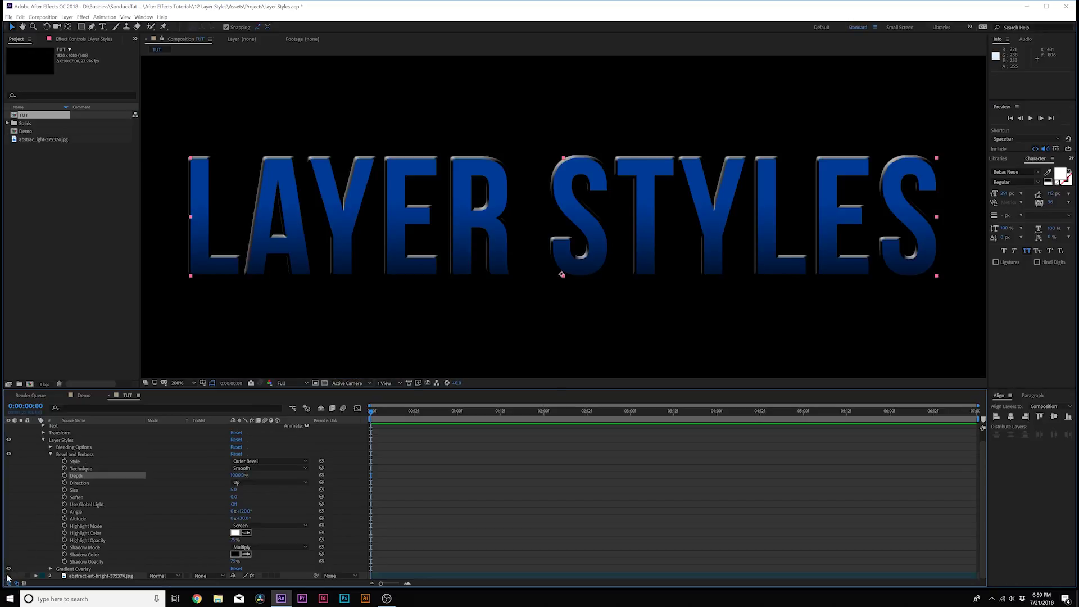
pyautogui.click(9, 454)
pyautogui.click(9, 454)
# Step: Set the Bevel and Emboss size to 2 and deselect the text layer
pyautogui.click(234, 489)
pyautogui.write('2')
pyautogui.press('Return')
pyautogui.click(169, 287)
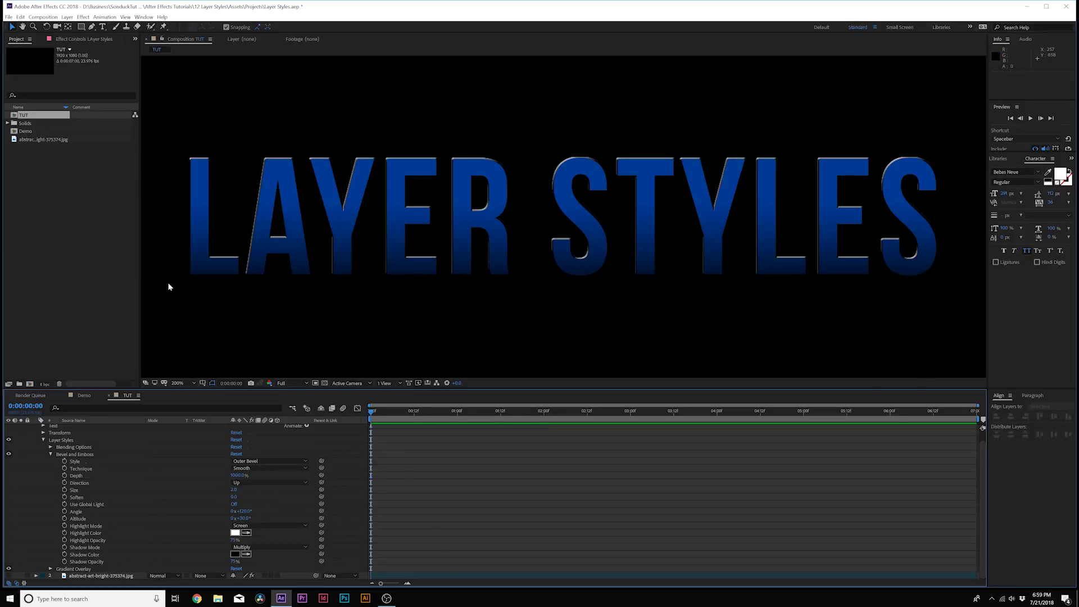
# Step: Try a red highlight color for the Bevel and Emboss style, then cancel the color change
pyautogui.scroll(-1, 323, 270)
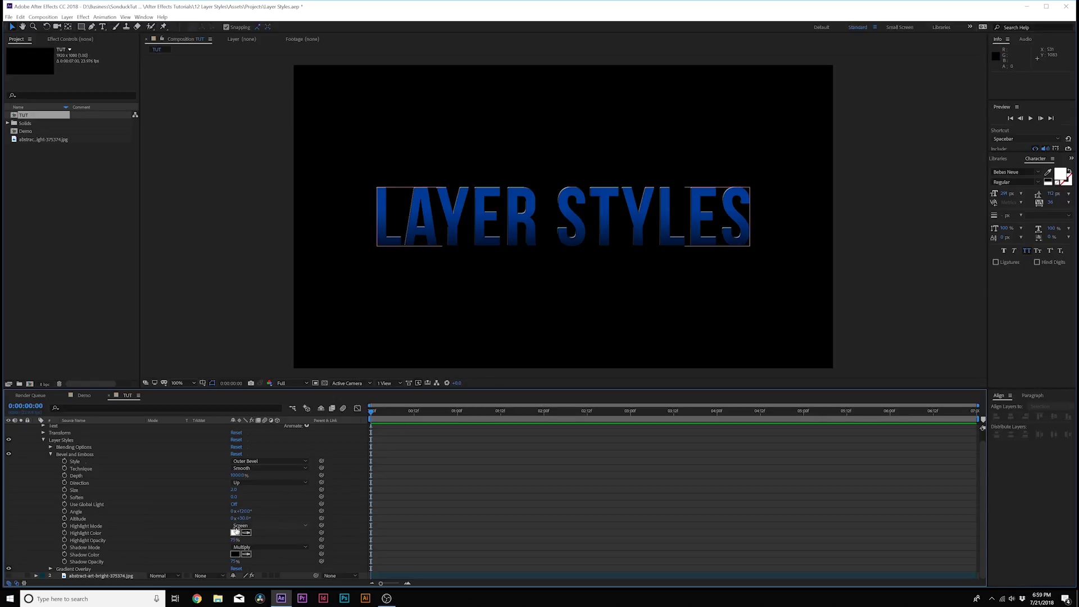
pyautogui.click(236, 533)
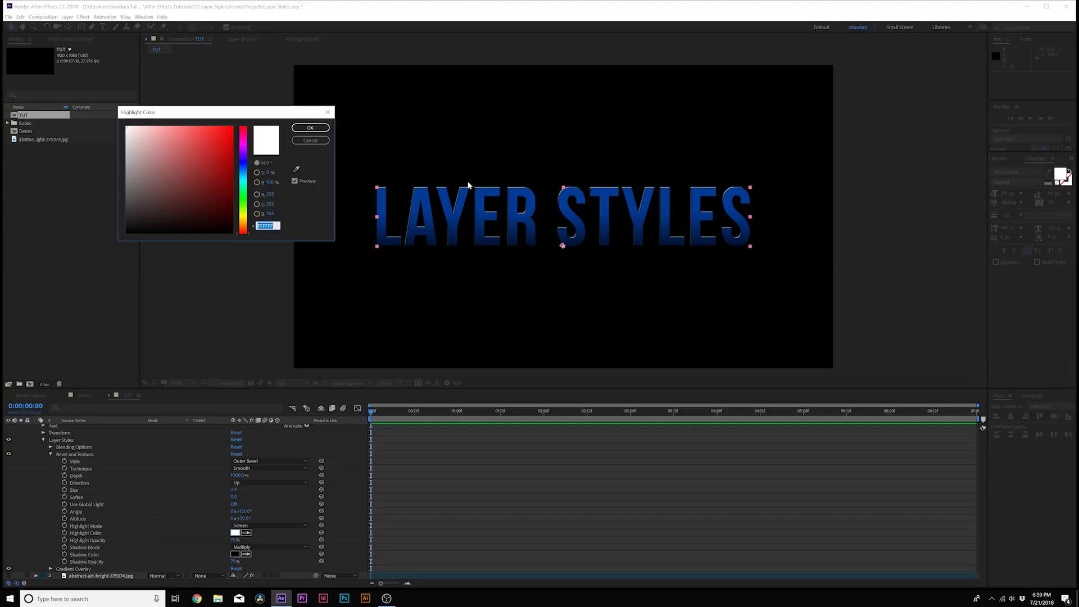
pyautogui.click(214, 139)
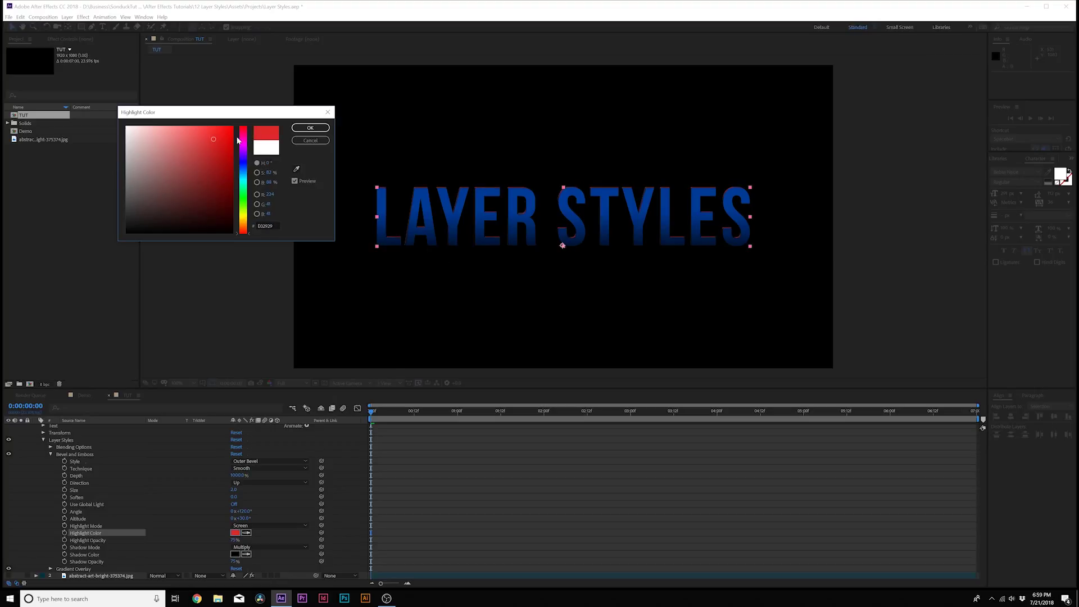
pyautogui.click(308, 142)
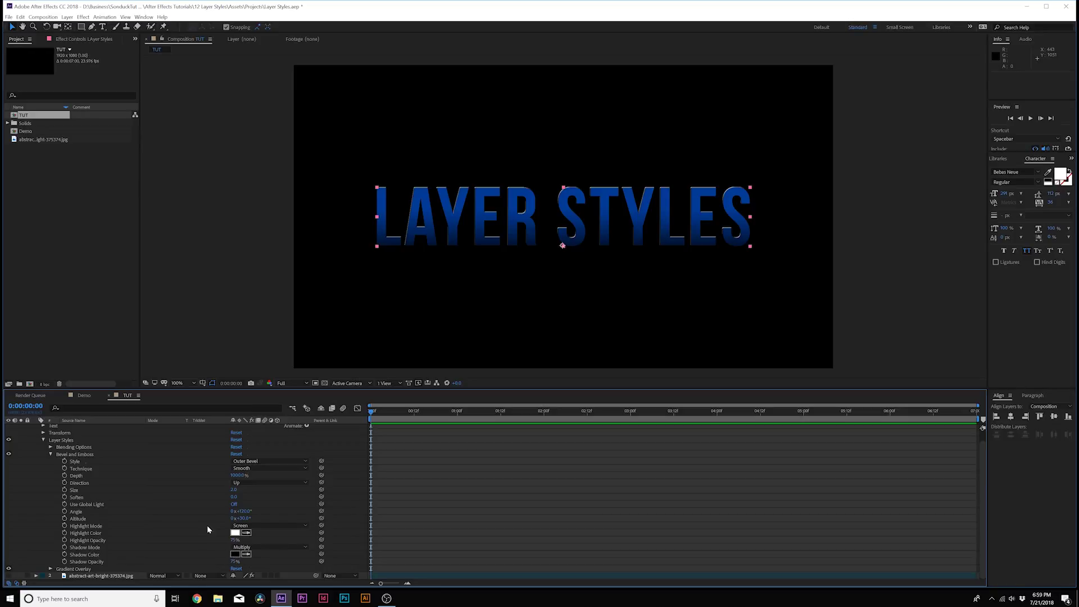
# Step: Try a different angle for the Bevel and Emboss style, then undo the change
pyautogui.moveTo(247, 512); pyautogui.dragTo(300, 521)
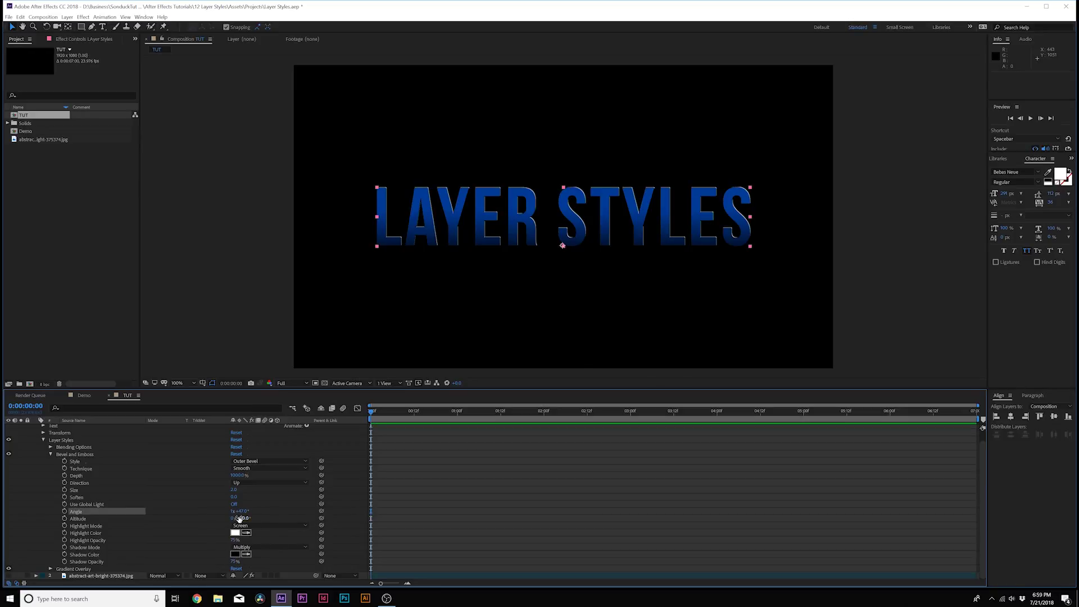
pyautogui.hotkey('ctrl', 'z')
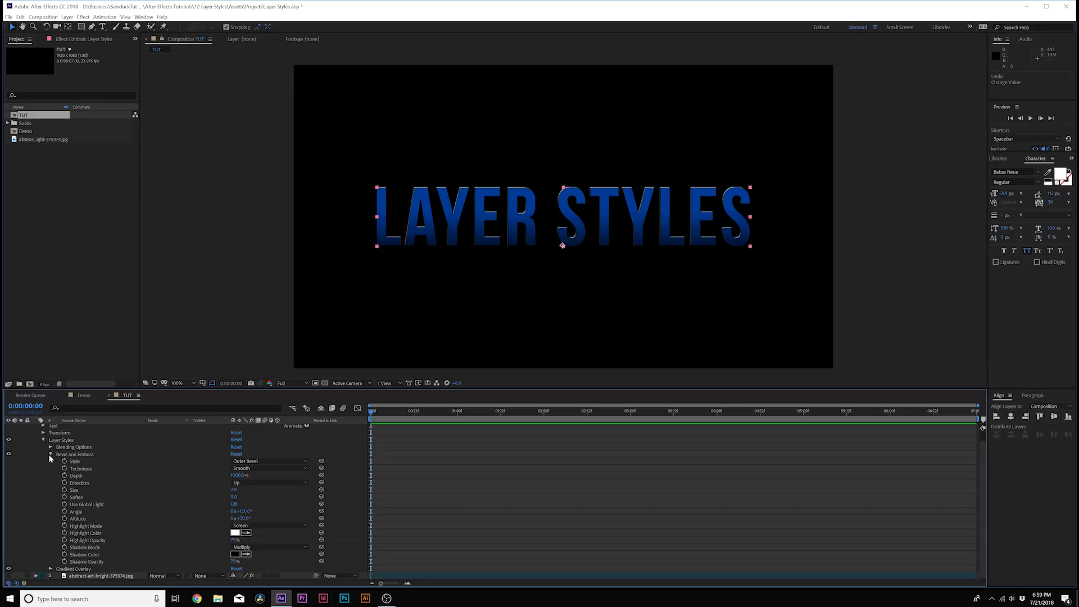
# Step: Collapse the Bevel and Emboss settings and add a Stroke layer style to the text layer
pyautogui.click(50, 454)
pyautogui.click(61, 450)
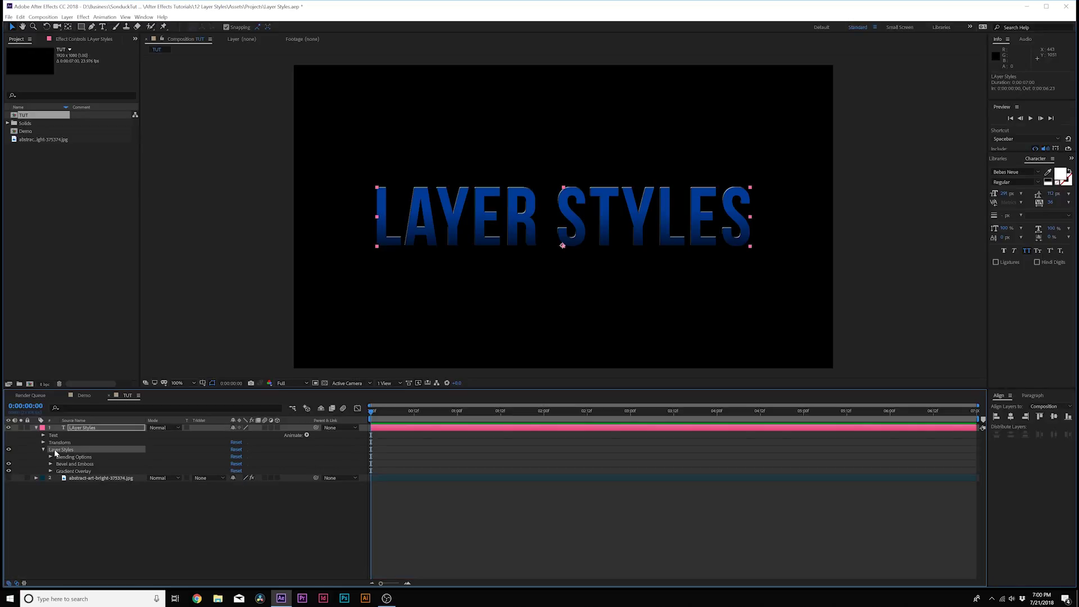
pyautogui.click(67, 16)
pyautogui.moveTo(141, 216)
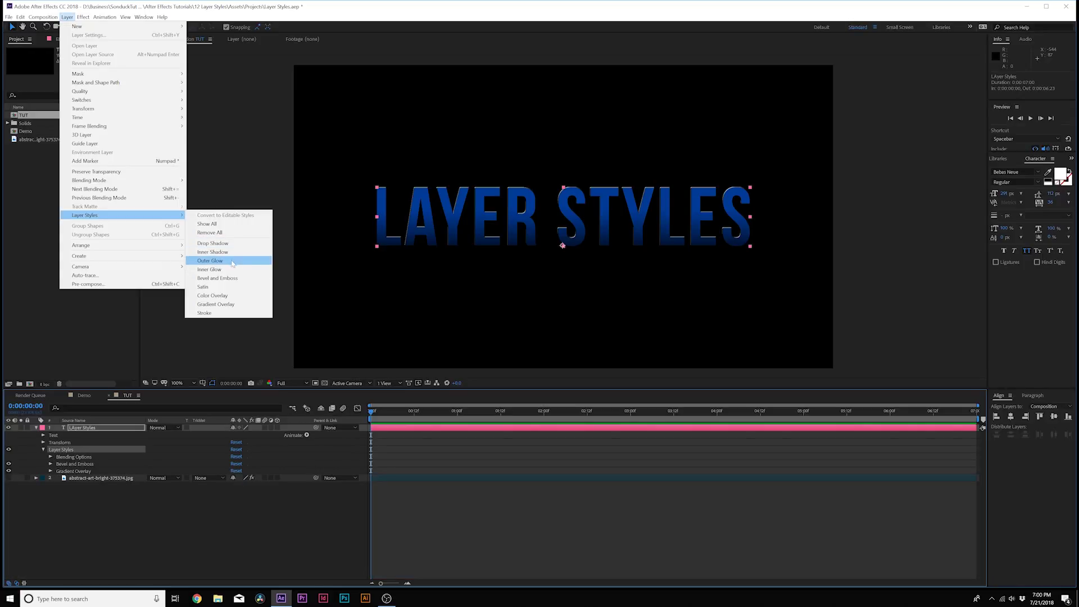
pyautogui.click(205, 313)
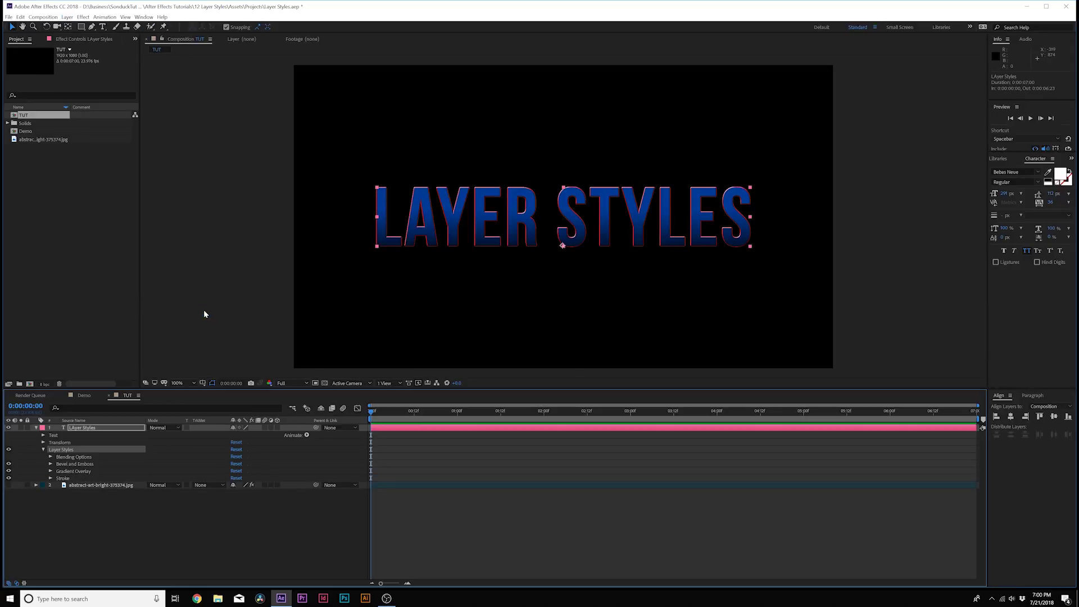
# Step: Toggle the Bevel and Emboss and Gradient Overlay styles to compare how they look with the stroke
pyautogui.press('.')
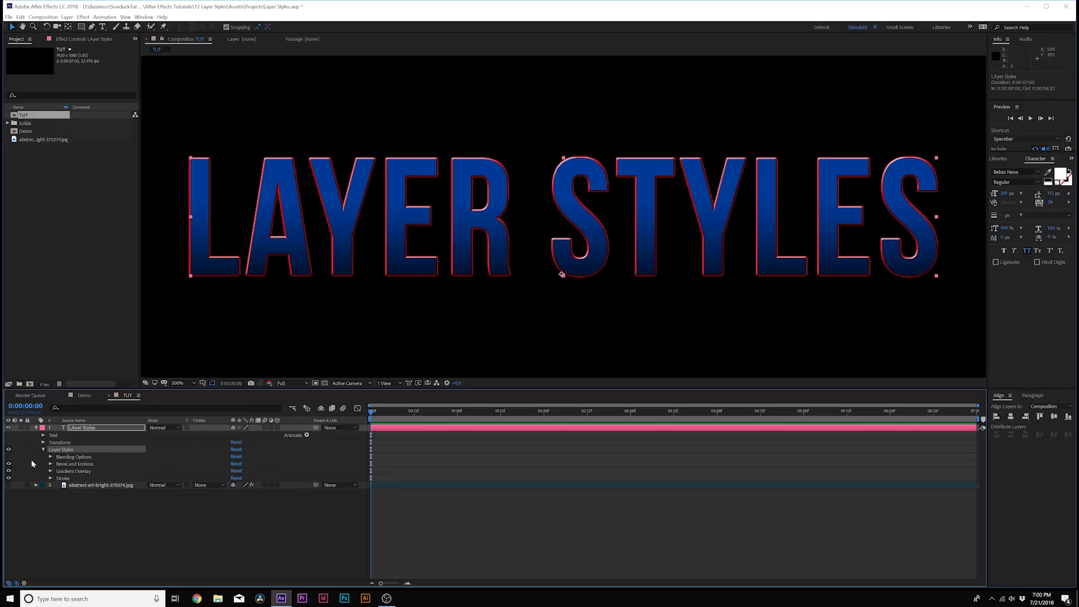
pyautogui.click(9, 464)
pyautogui.click(8, 471)
pyautogui.click(9, 463)
pyautogui.click(9, 471)
# Step: Set the Stroke style's color to magenta and show the background image layer
pyautogui.click(50, 478)
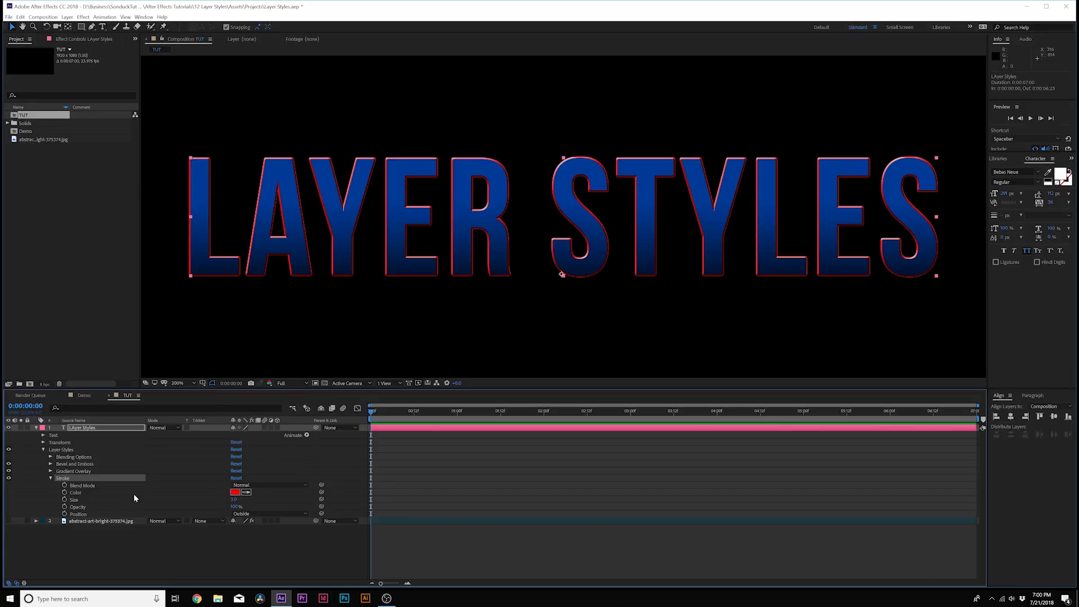
pyautogui.click(234, 492)
pyautogui.moveTo(243, 179); pyautogui.dragTo(245, 145)
pyautogui.click(308, 129)
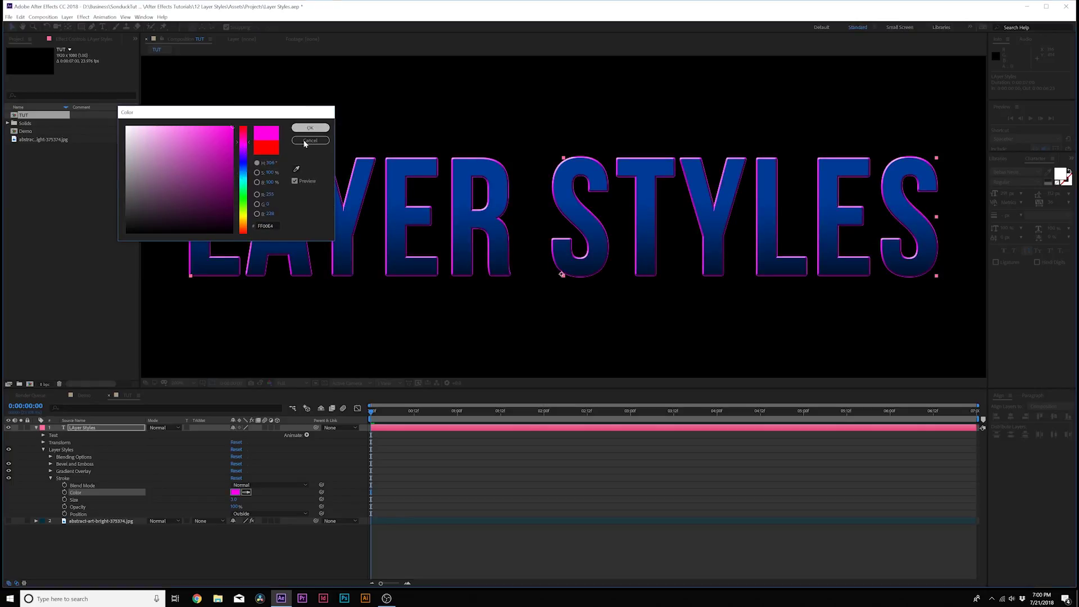
pyautogui.click(8, 521)
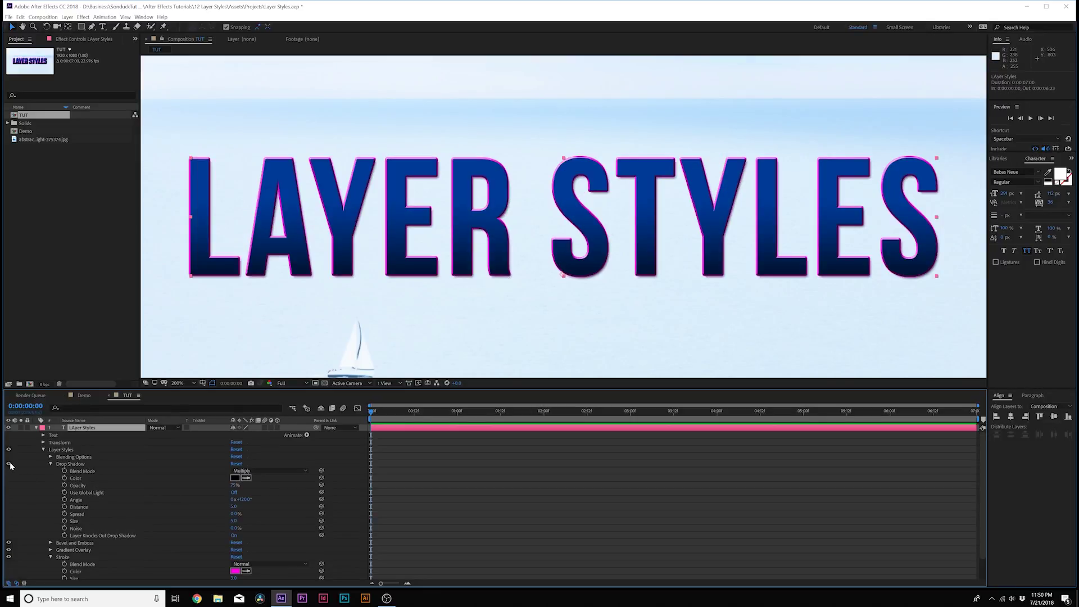
# Step: Set the Drop Shadow opacity to 100% and increase its distance and size
pyautogui.moveTo(235, 485); pyautogui.dragTo(252, 487)
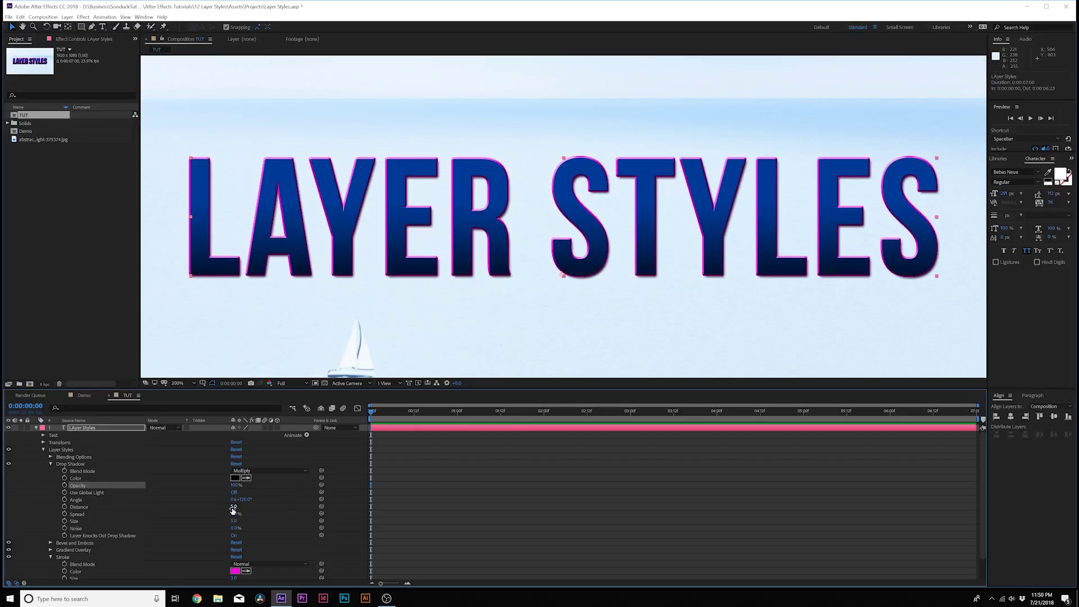
pyautogui.moveTo(234, 506)
pyautogui.mouseDown()
pyautogui.moveTo(247, 507)
pyautogui.moveTo(234, 521)
pyautogui.mouseUp()
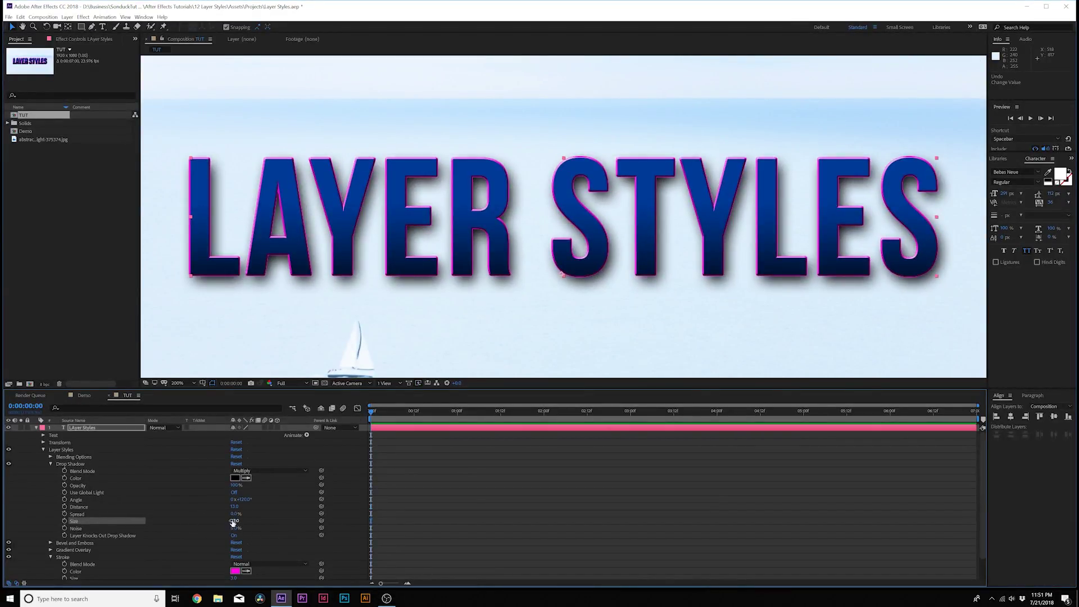
pyautogui.moveTo(235, 521); pyautogui.dragTo(229, 521)
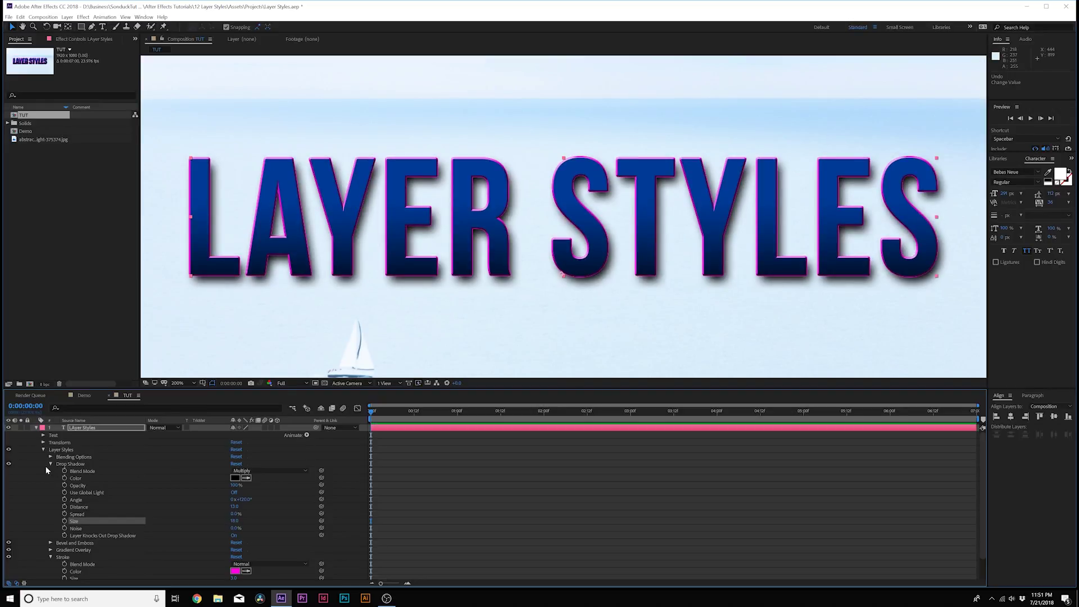
# Step: Toggle the Drop Shadow style off and on to compare the text with and without it
pyautogui.click(9, 464)
pyautogui.click(9, 463)
pyautogui.click(9, 464)
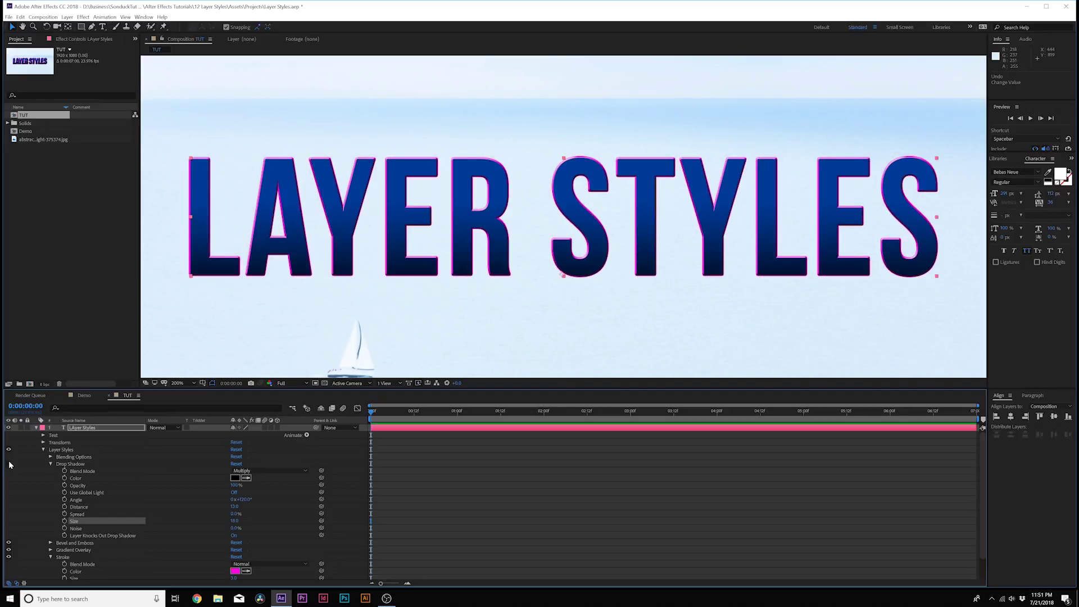
pyautogui.click(9, 464)
pyautogui.click(9, 464)
pyautogui.click(9, 463)
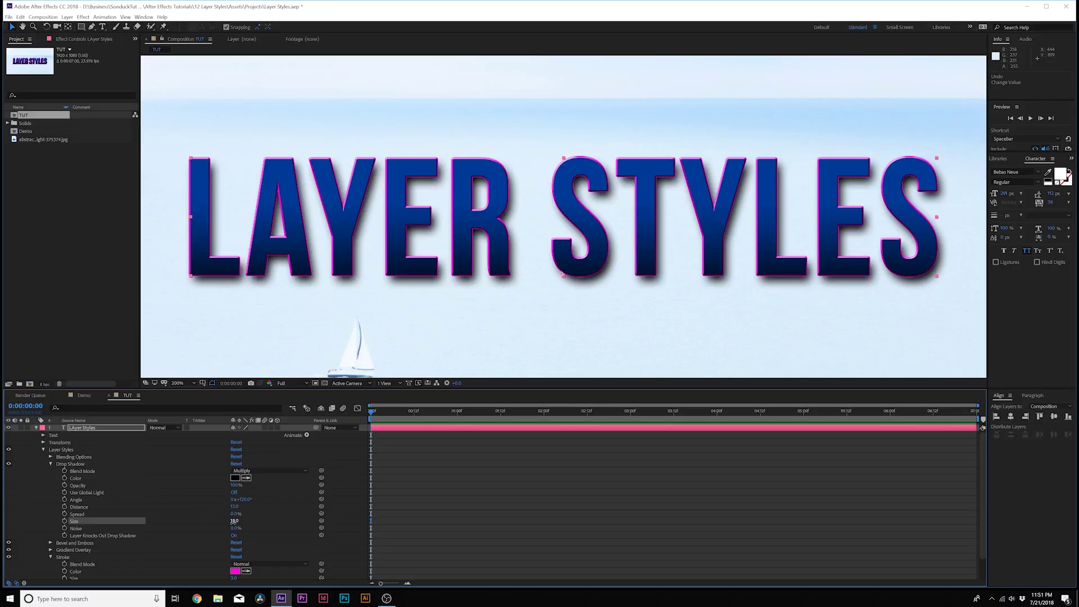
# Step: Set the Drop Shadow distance to 5 and size to 15, and compare the text with the shadow off and on
pyautogui.moveTo(233, 522); pyautogui.dragTo(246, 521)
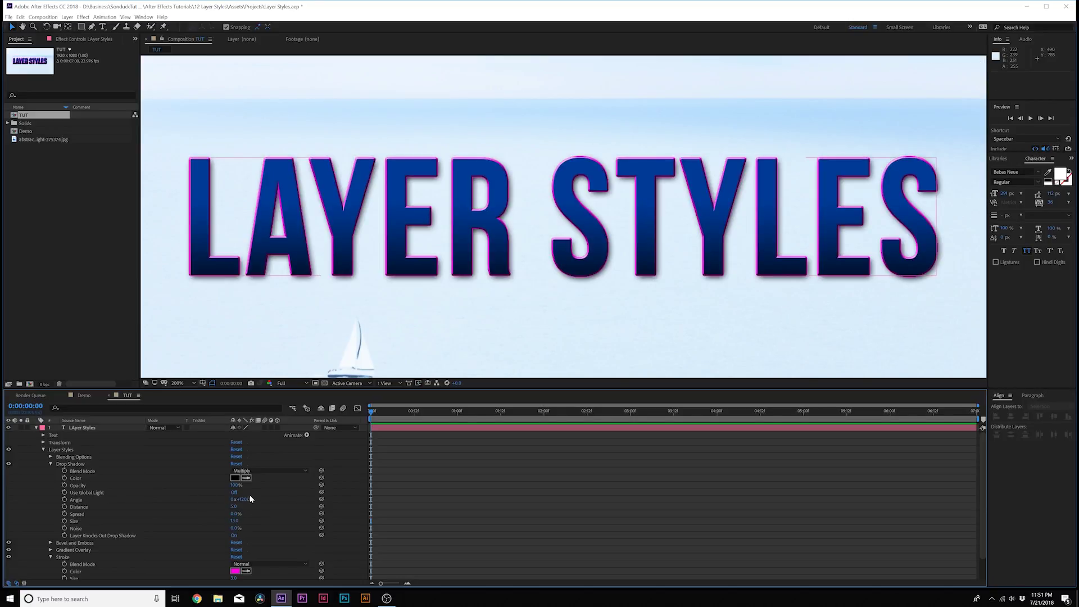
pyautogui.click(9, 463)
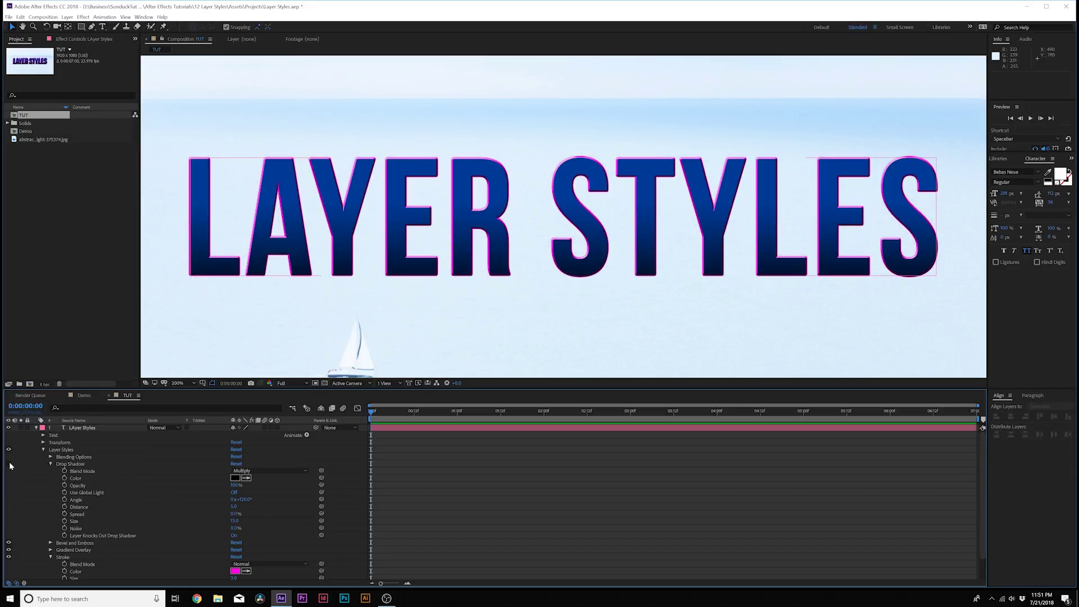
pyautogui.click(9, 463)
pyautogui.click(9, 463)
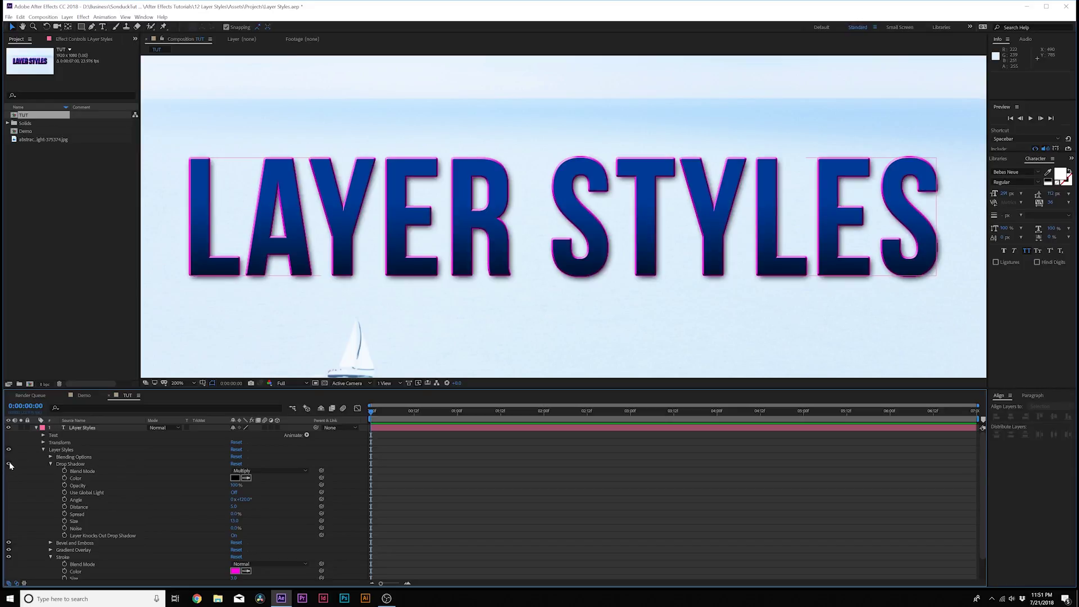
pyautogui.click(8, 463)
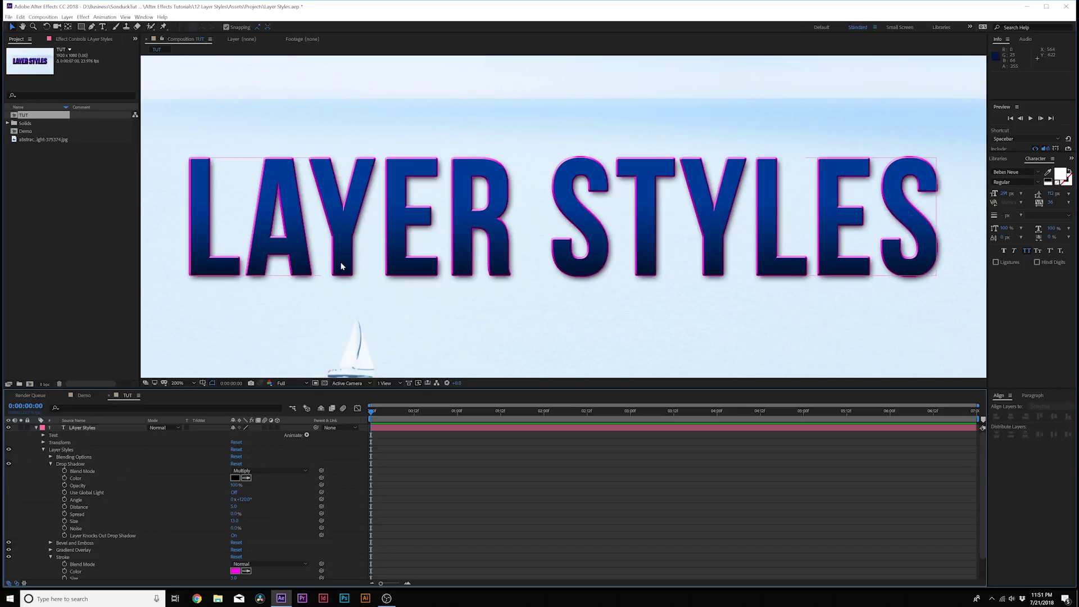
# Step: Add an Inner Shadow layer style to the text layer and expand its settings
pyautogui.click(84, 428)
pyautogui.click(67, 17)
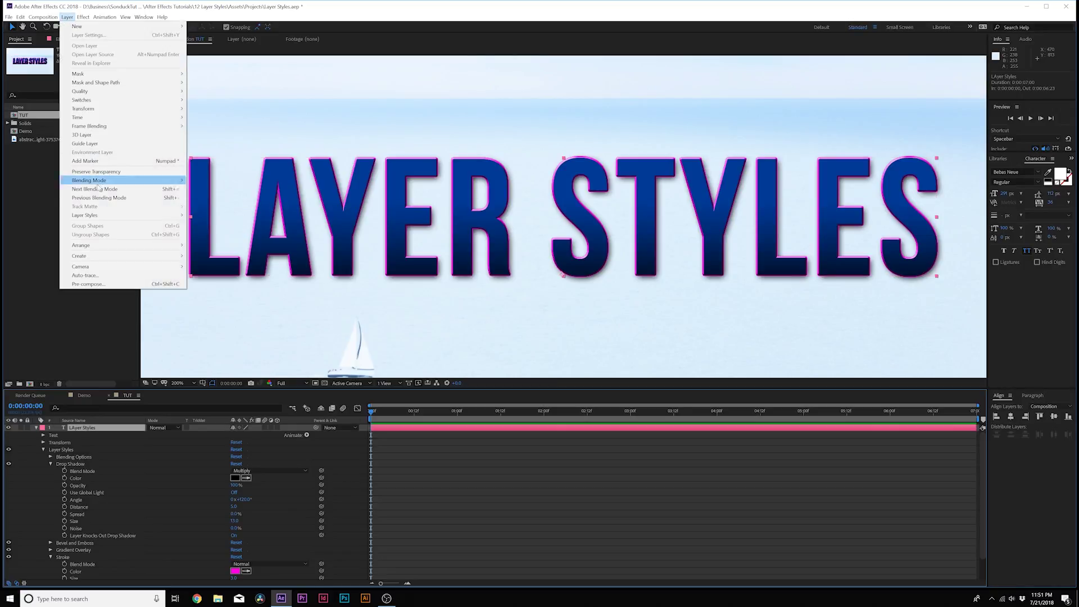
pyautogui.moveTo(112, 215)
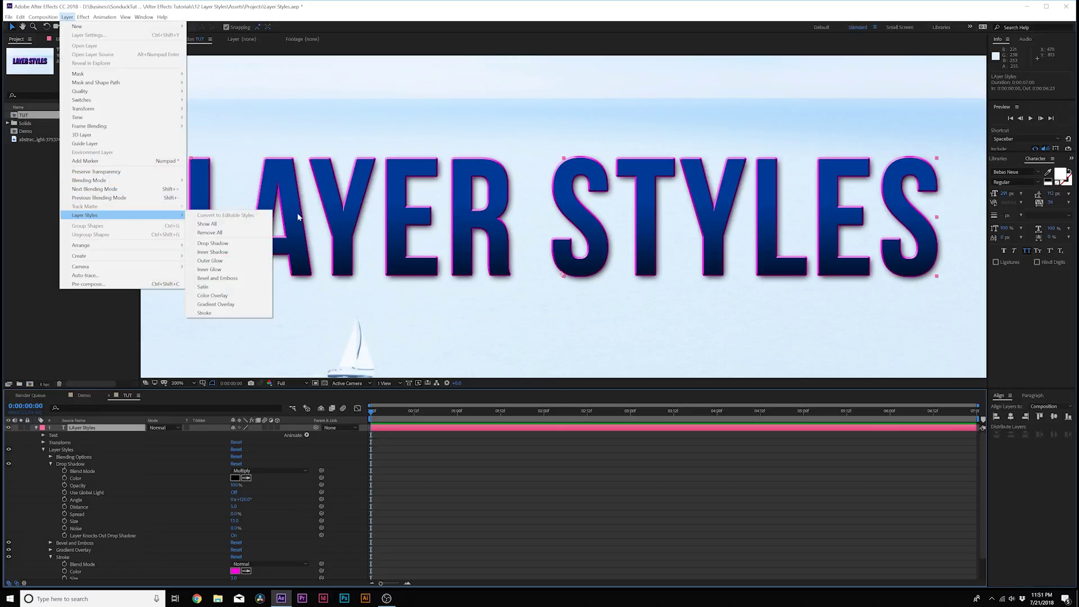
pyautogui.click(228, 253)
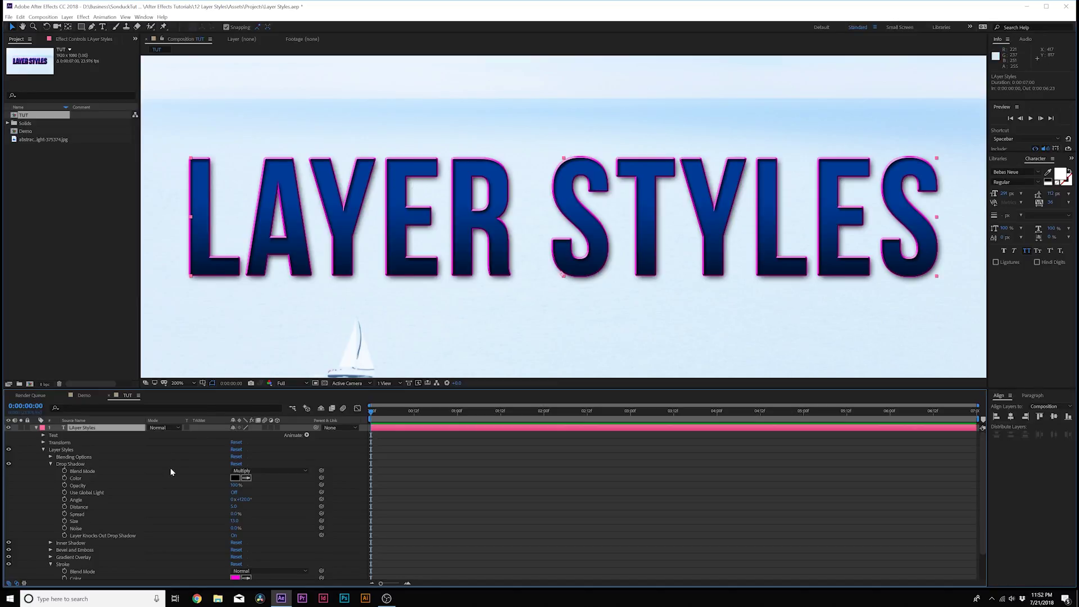
pyautogui.scroll(-2, 89, 549)
pyautogui.click(50, 512)
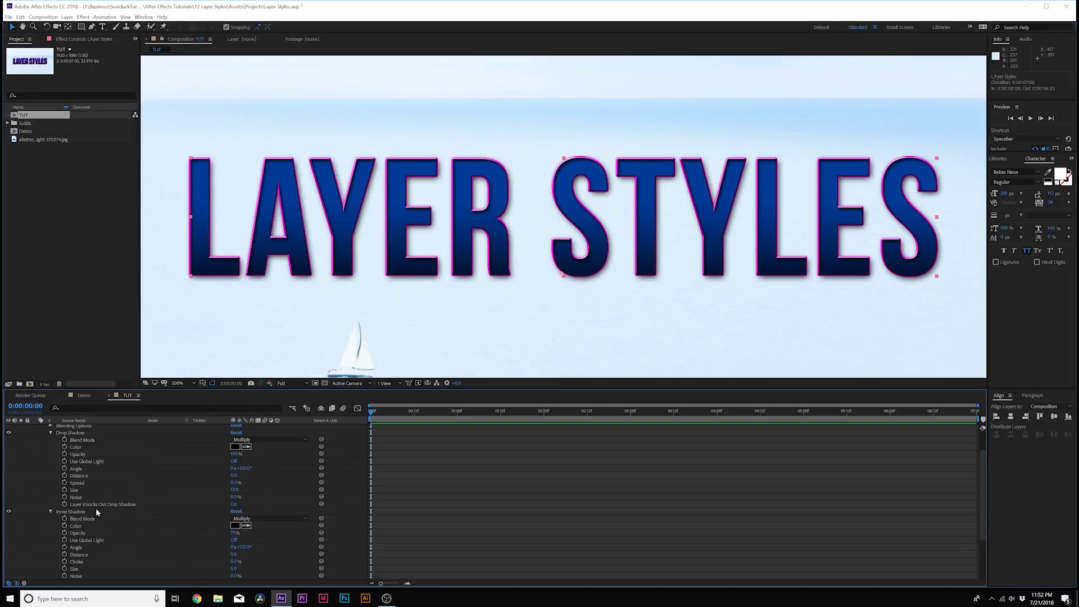
# Step: Set the Inner Shadow opacity to 100% and its size to 15
pyautogui.scroll(-2, 96, 508)
pyautogui.moveTo(236, 511); pyautogui.dragTo(273, 511)
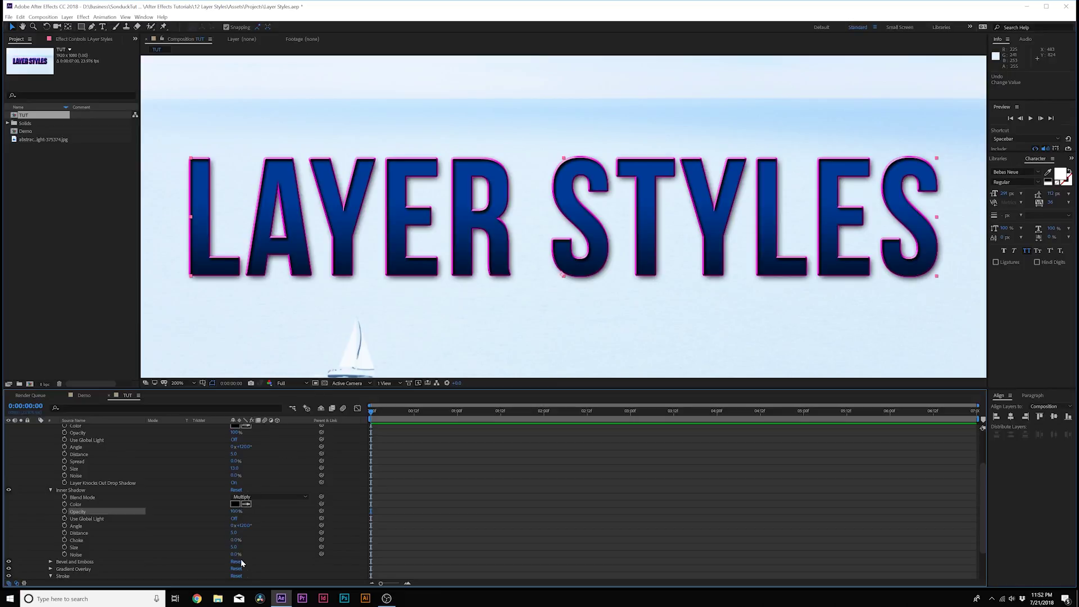
pyautogui.moveTo(235, 551); pyautogui.dragTo(239, 548)
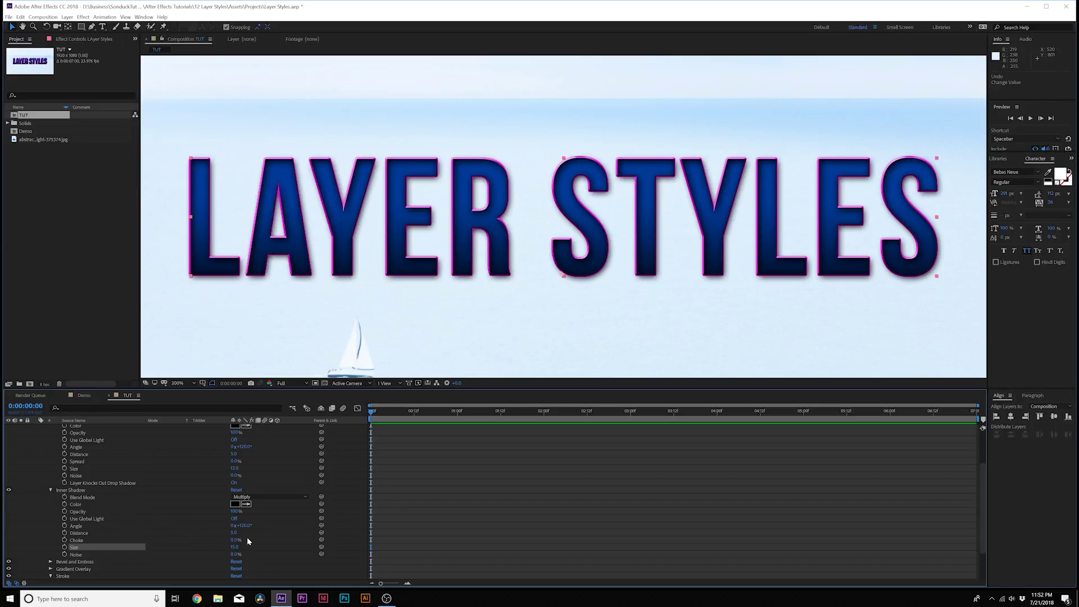
# Step: Toggle the Inner Shadow style off and on to compare the text with and without it
pyautogui.click(9, 491)
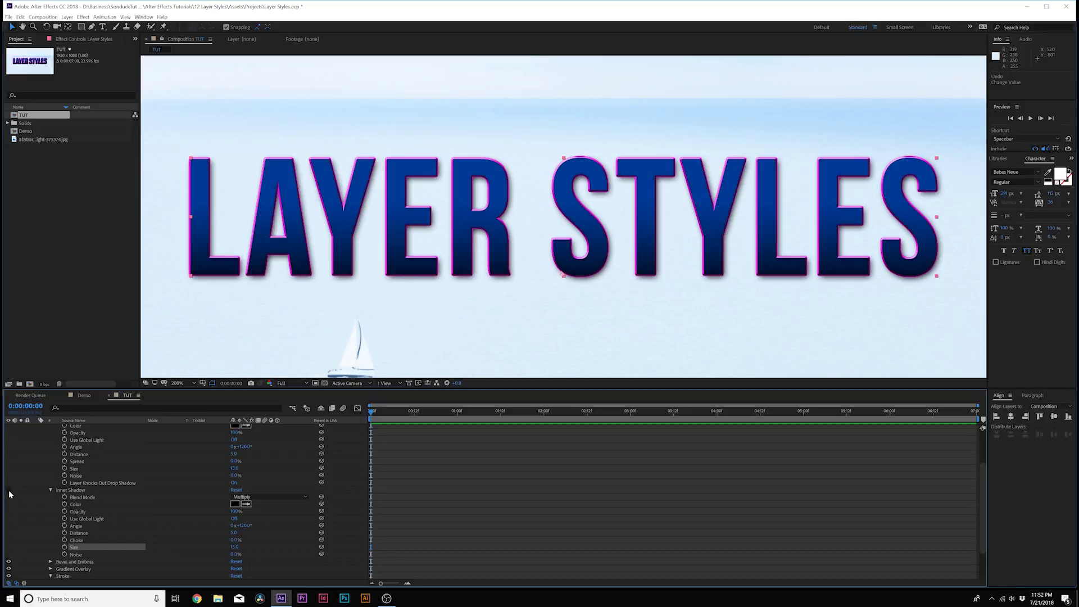
pyautogui.click(9, 491)
pyautogui.click(9, 491)
pyautogui.click(9, 491)
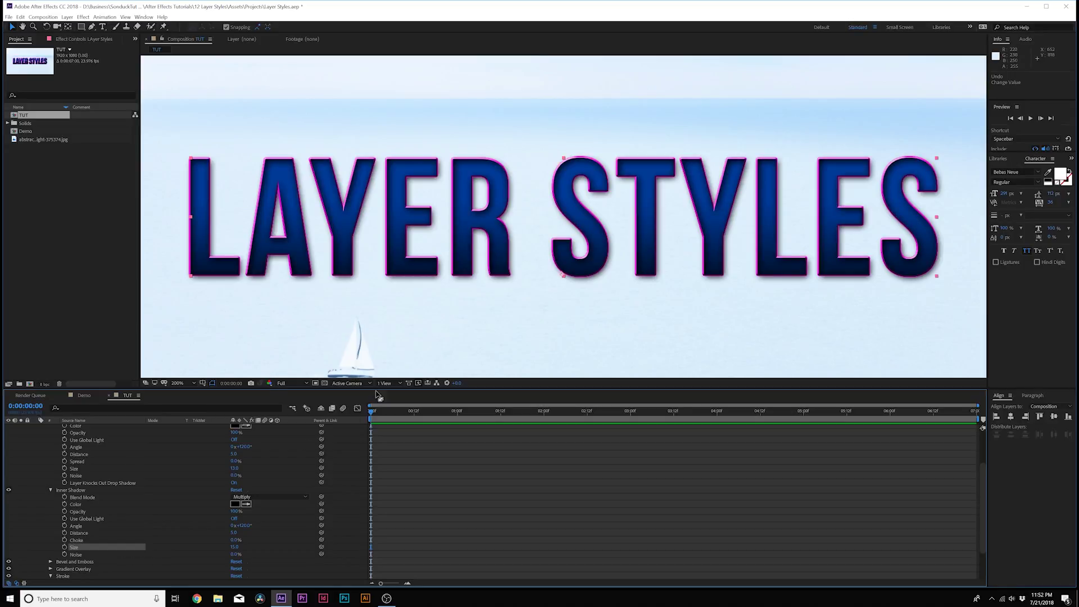
# Step: Add an Outer Glow layer style to the text layer
pyautogui.scroll(3, 118, 493)
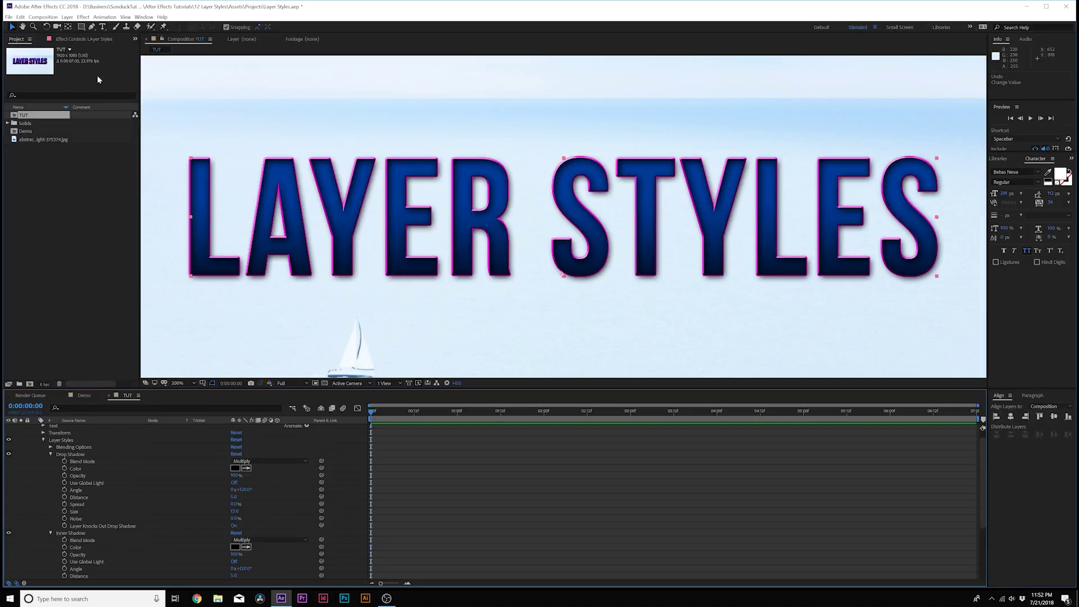
pyautogui.click(67, 16)
pyautogui.moveTo(85, 215)
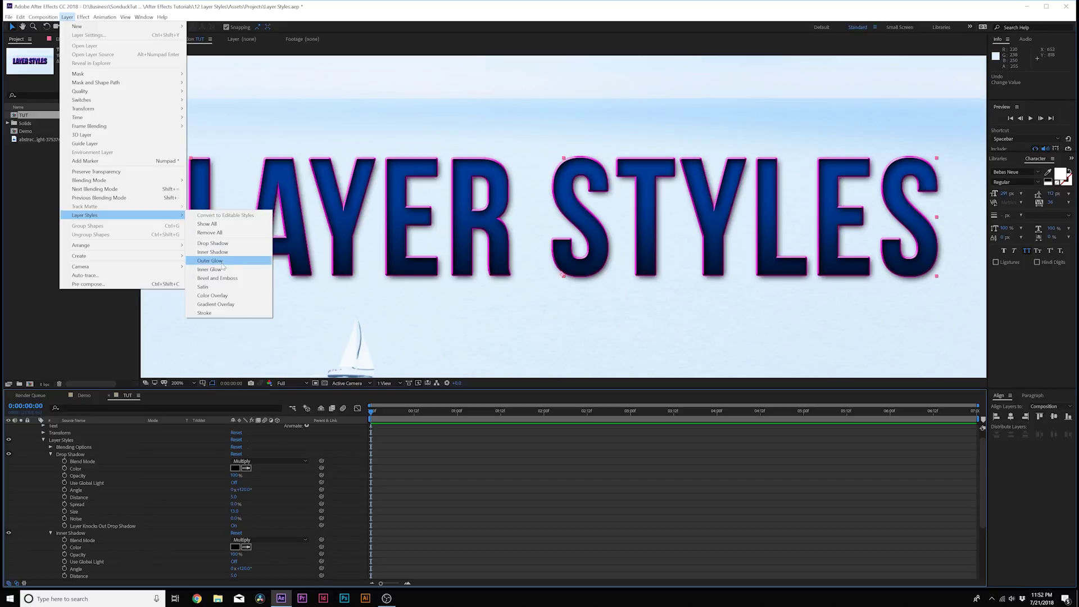
pyautogui.click(221, 263)
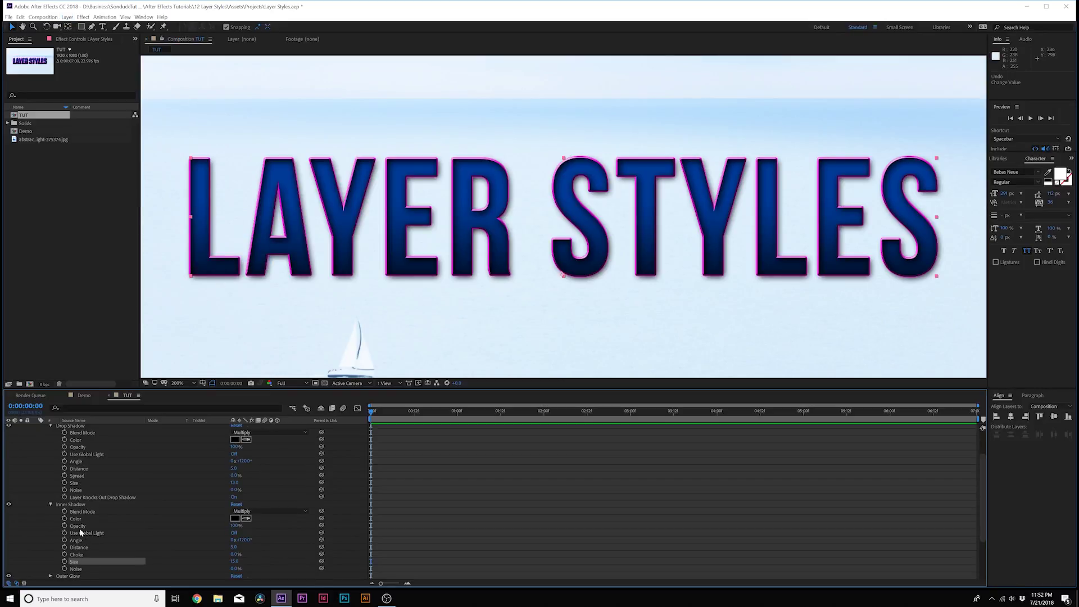
# Step: Expand the Outer Glow settings and change the glow color to a dark magenta
pyautogui.scroll(-3, 80, 531)
pyautogui.click(51, 512)
pyautogui.scroll(-1, 57, 510)
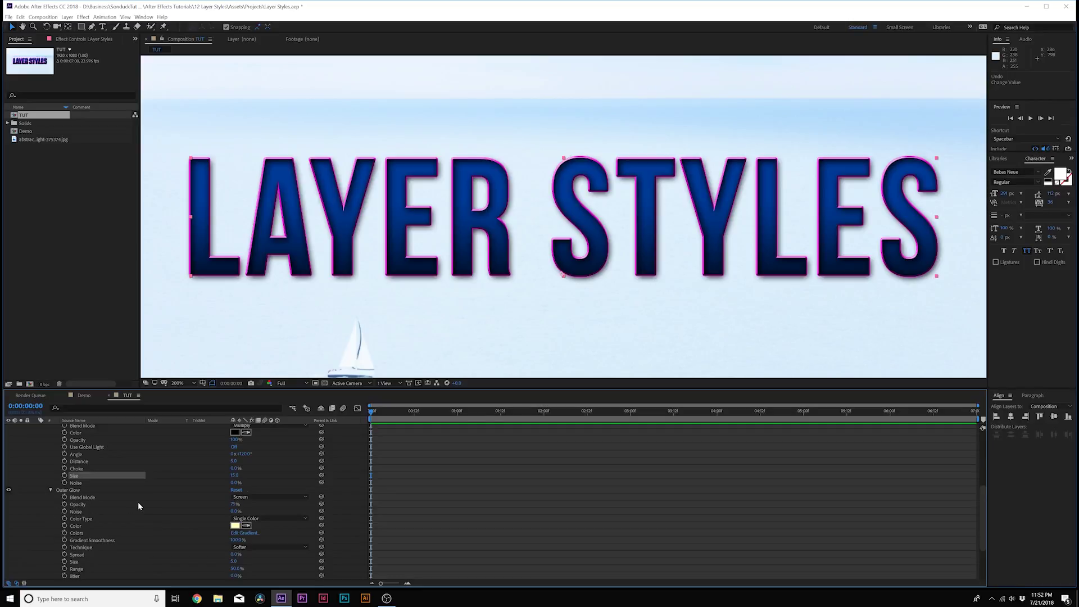
pyautogui.click(235, 525)
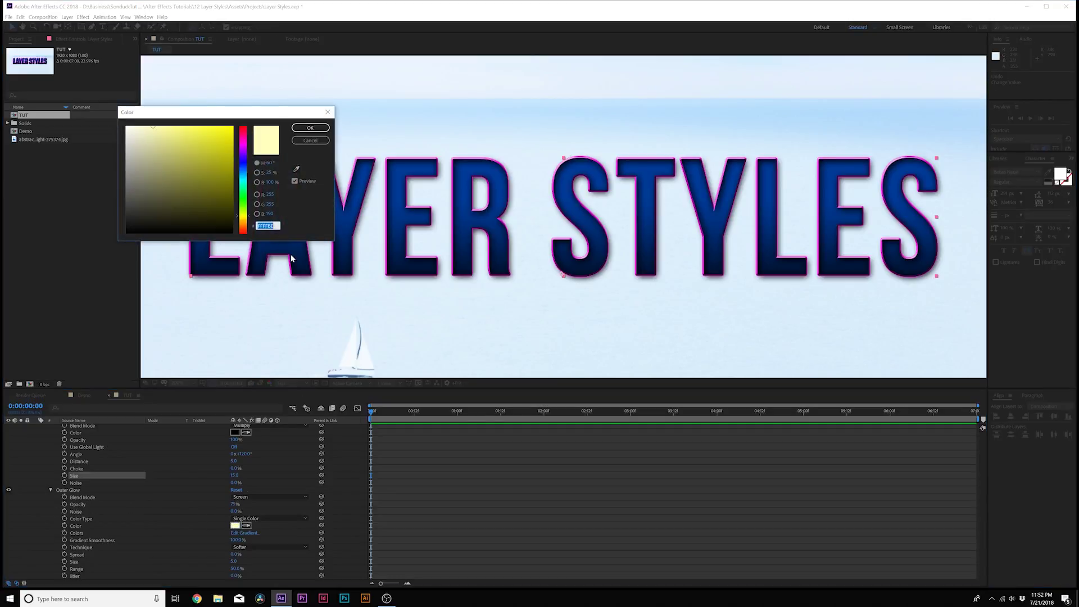
pyautogui.moveTo(245, 169)
pyautogui.mouseDown()
pyautogui.moveTo(243, 143)
pyautogui.moveTo(230, 160)
pyautogui.mouseUp()
pyautogui.press('Return')
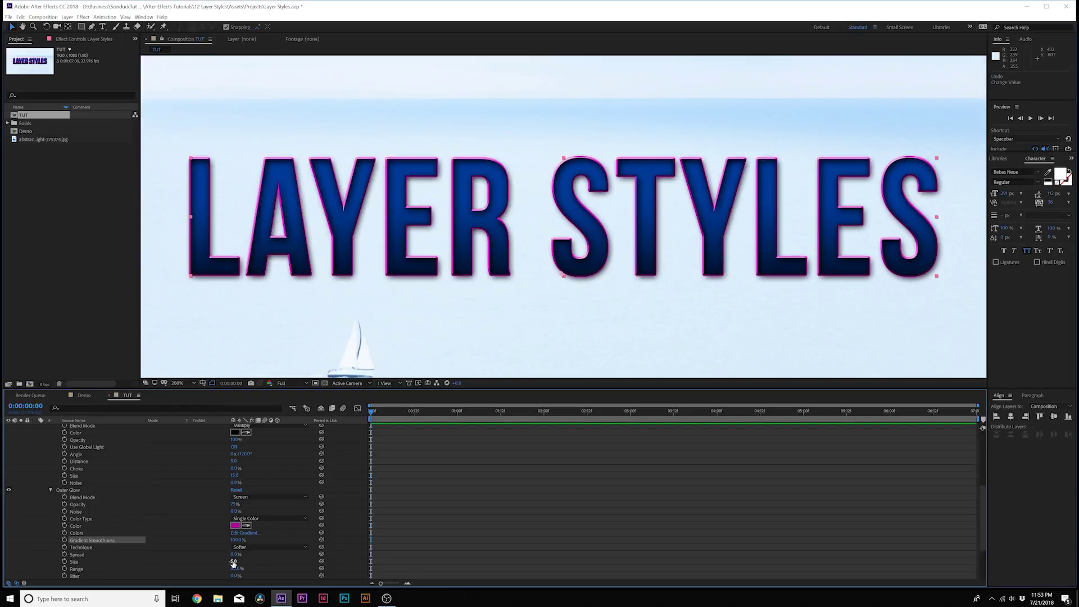
# Step: Enlarge the Outer Glow size, raise its opacity to 100%, and compare the text with and without the glow
pyautogui.moveTo(233, 561); pyautogui.dragTo(264, 561)
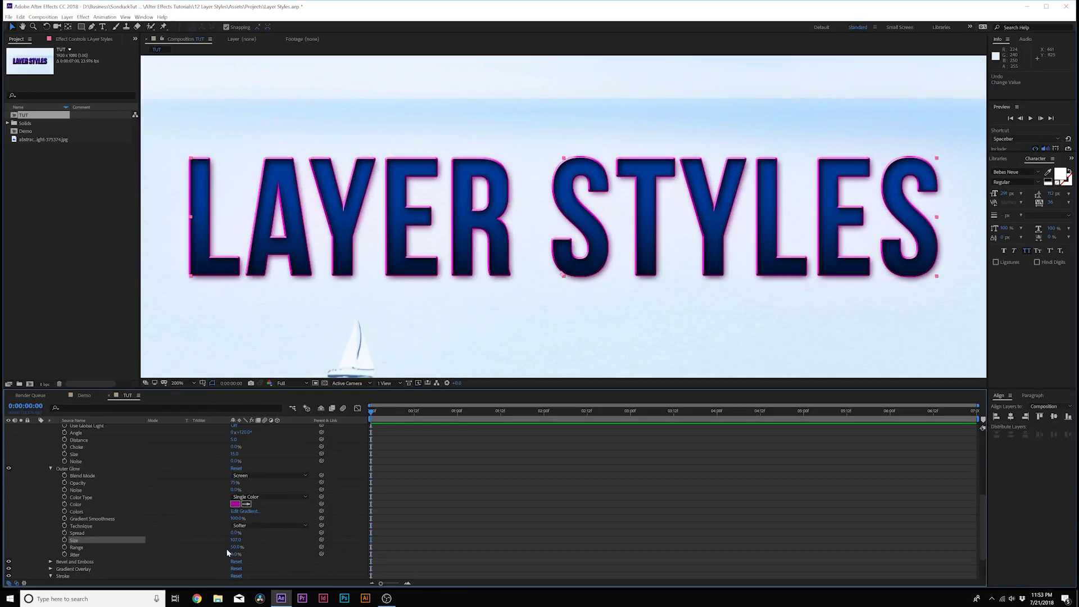
pyautogui.click(9, 470)
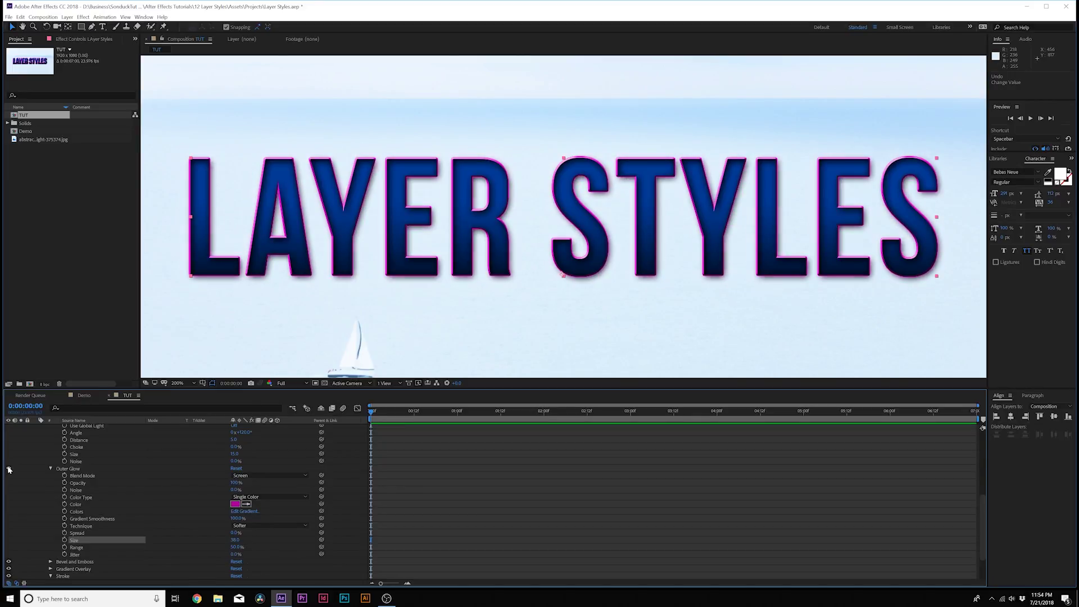
# Step: Add an Inner Glow layer style to the text layer
pyautogui.click(67, 16)
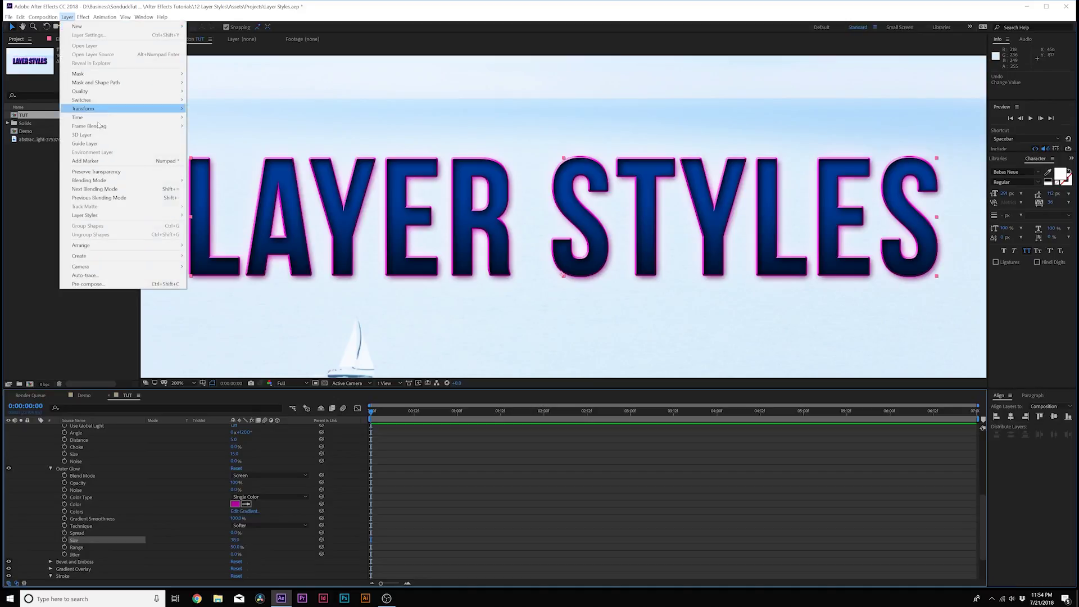
pyautogui.moveTo(91, 216)
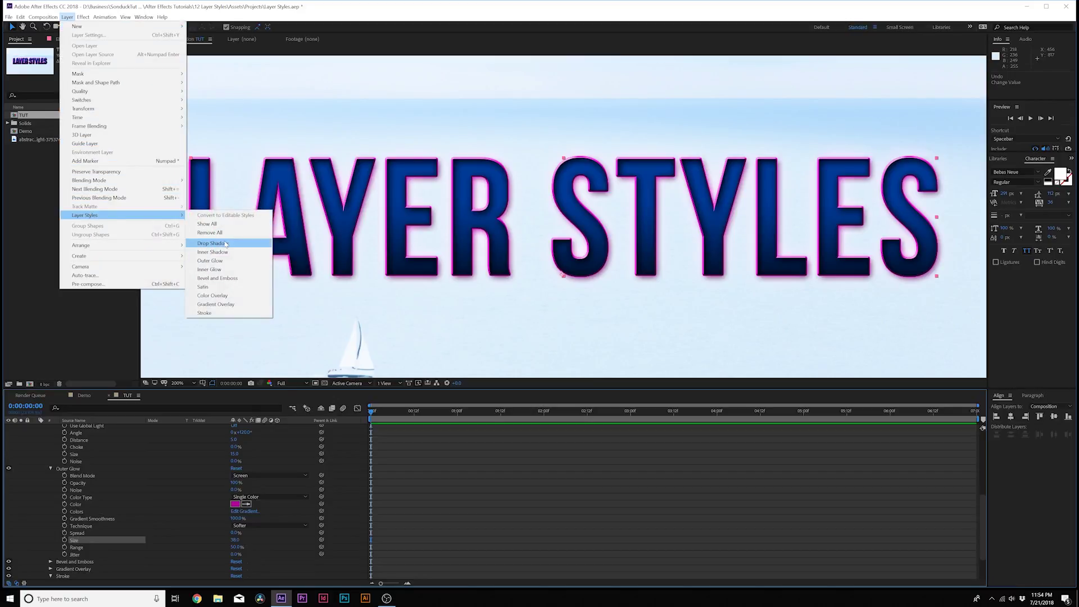
pyautogui.click(224, 270)
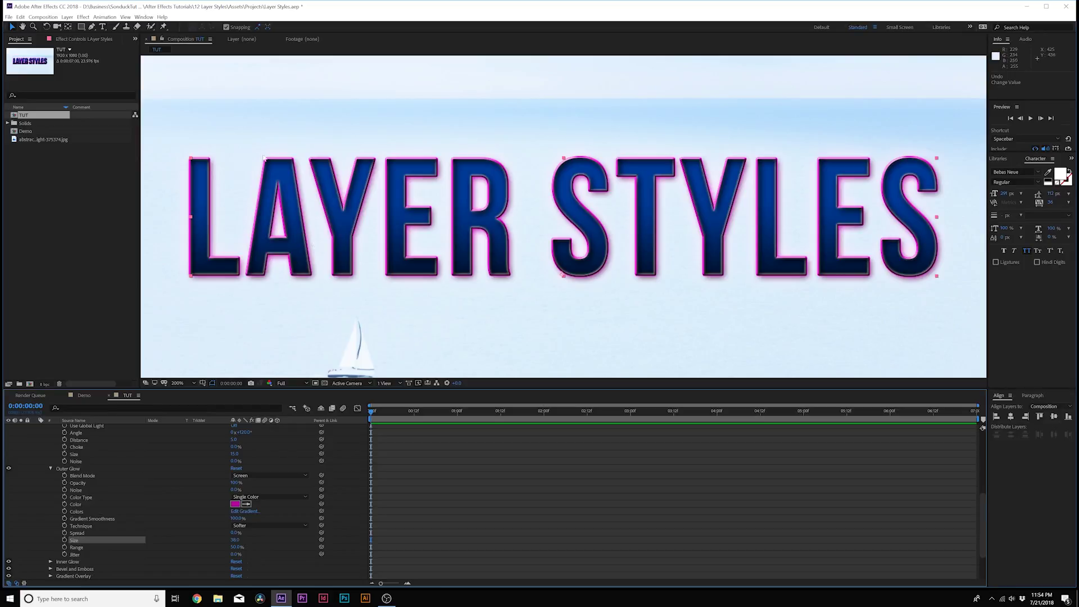
# Step: Set the Inner Shadow color to the dark magenta sampled from the Outer Glow color
pyautogui.scroll(2, 100, 533)
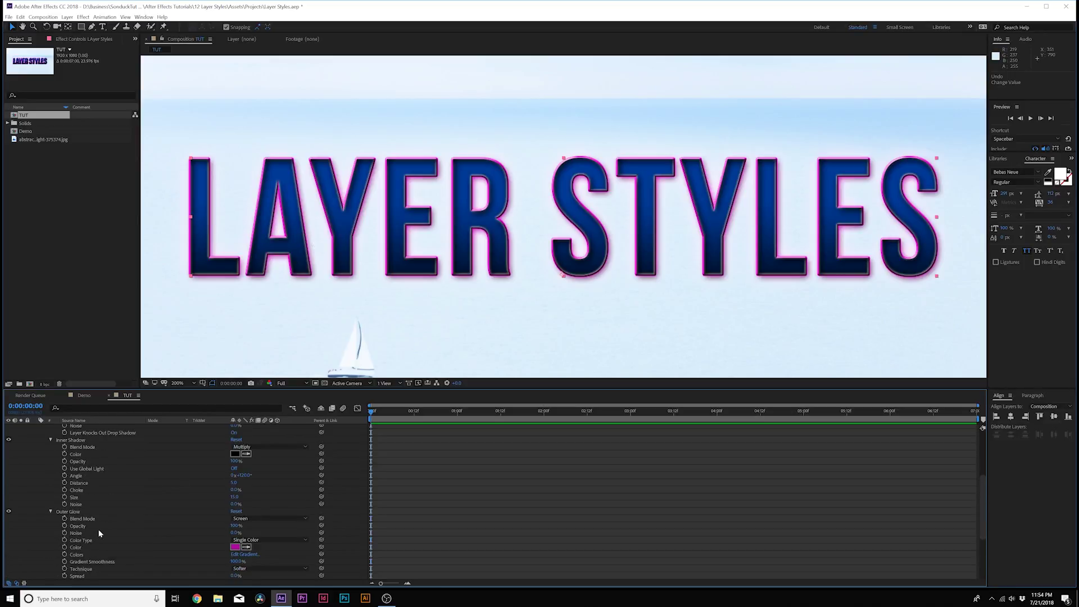
pyautogui.scroll(1, 102, 526)
pyautogui.click(246, 475)
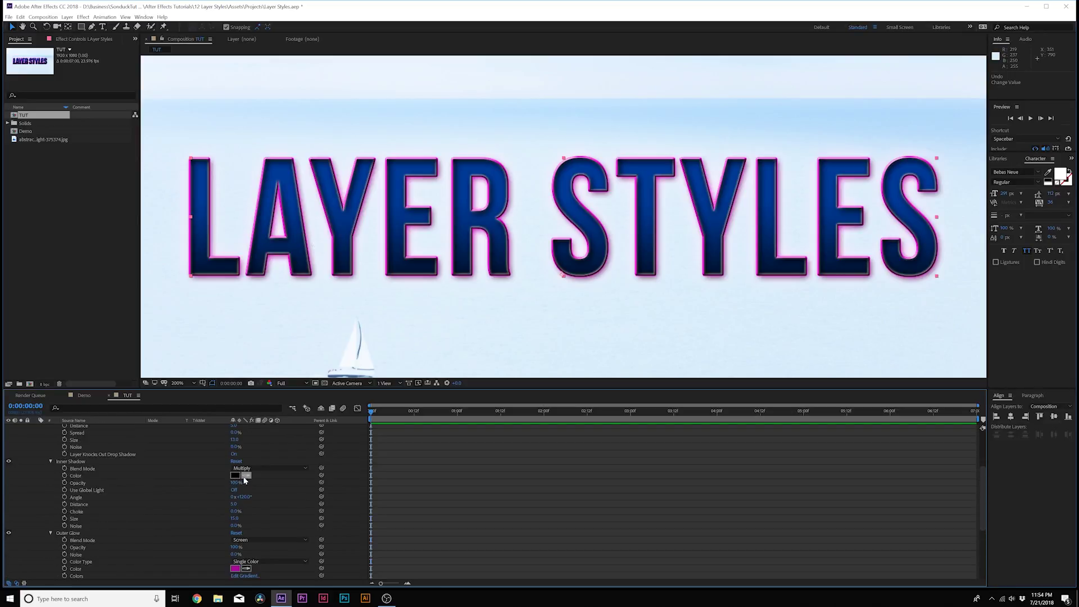
pyautogui.click(235, 568)
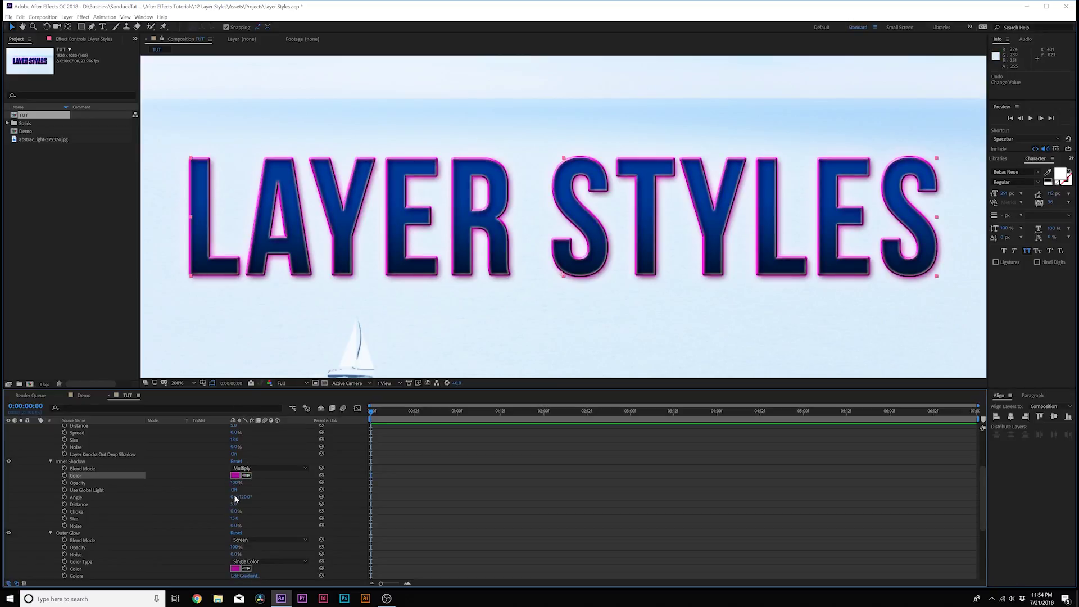
# Step: Increase the Inner Shadow's distance and size, set its blend mode to Normal, and lower its opacity
pyautogui.moveTo(233, 504)
pyautogui.mouseDown()
pyautogui.moveTo(247, 504)
pyautogui.moveTo(223, 518)
pyautogui.moveTo(240, 517)
pyautogui.mouseUp()
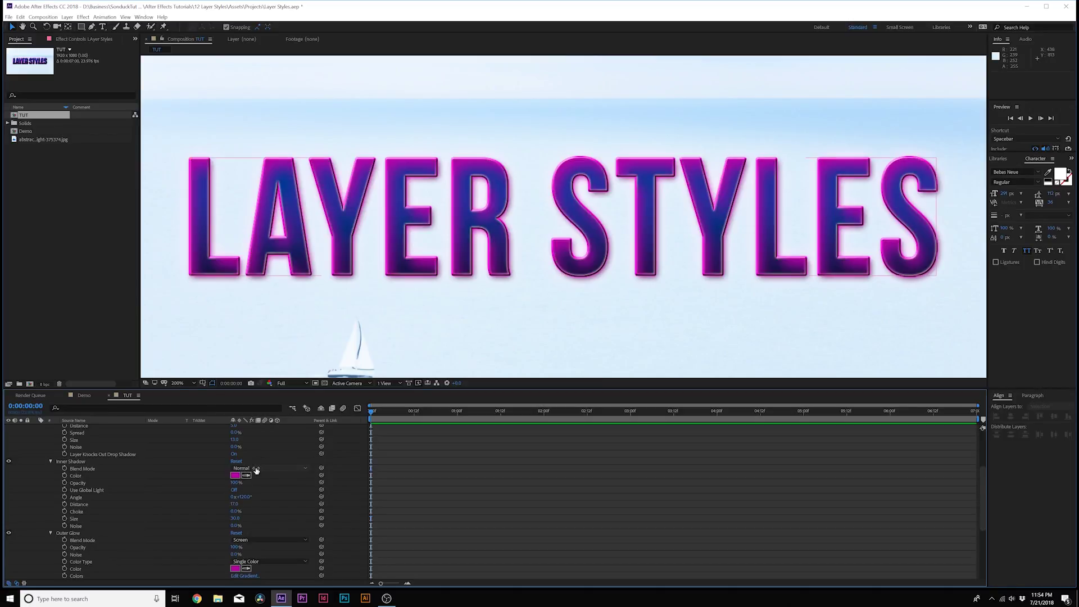
pyautogui.click(233, 490)
pyautogui.moveTo(235, 482); pyautogui.dragTo(218, 487)
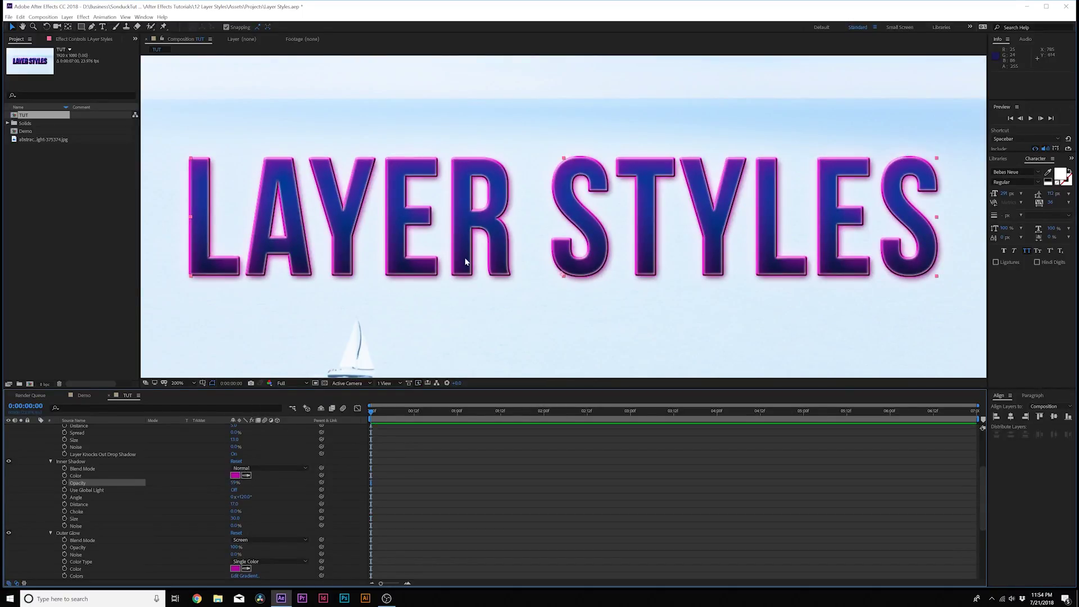
# Step: Add a Satin layer style to the text layer
pyautogui.press(',')
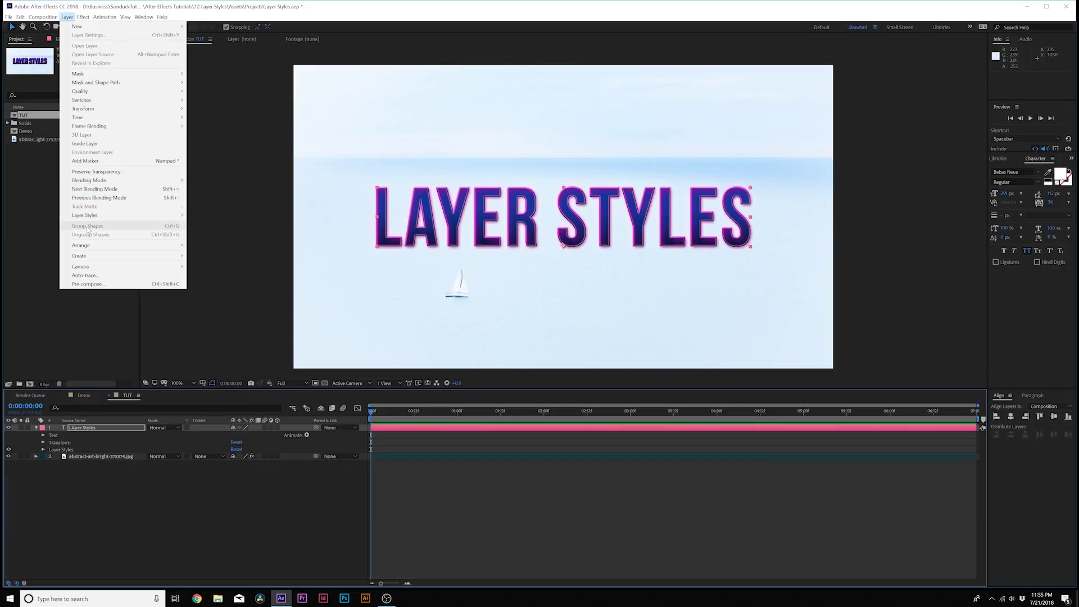
pyautogui.moveTo(163, 215)
pyautogui.click(216, 286)
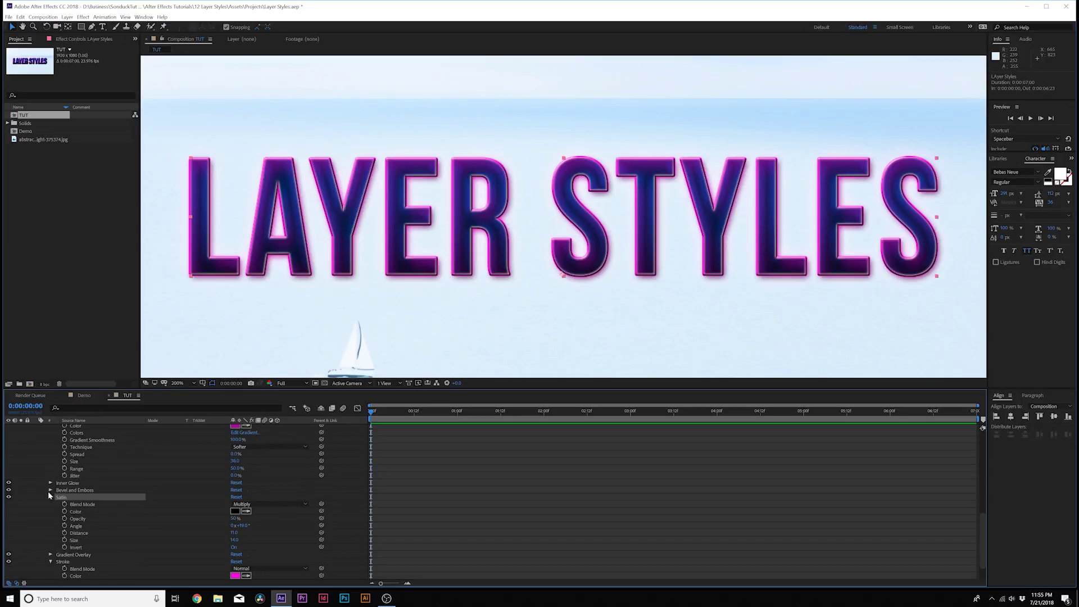
# Step: Turn off the Satin's Invert option, raise its size, distance and opacity, and compare the text with and without it
pyautogui.click(235, 547)
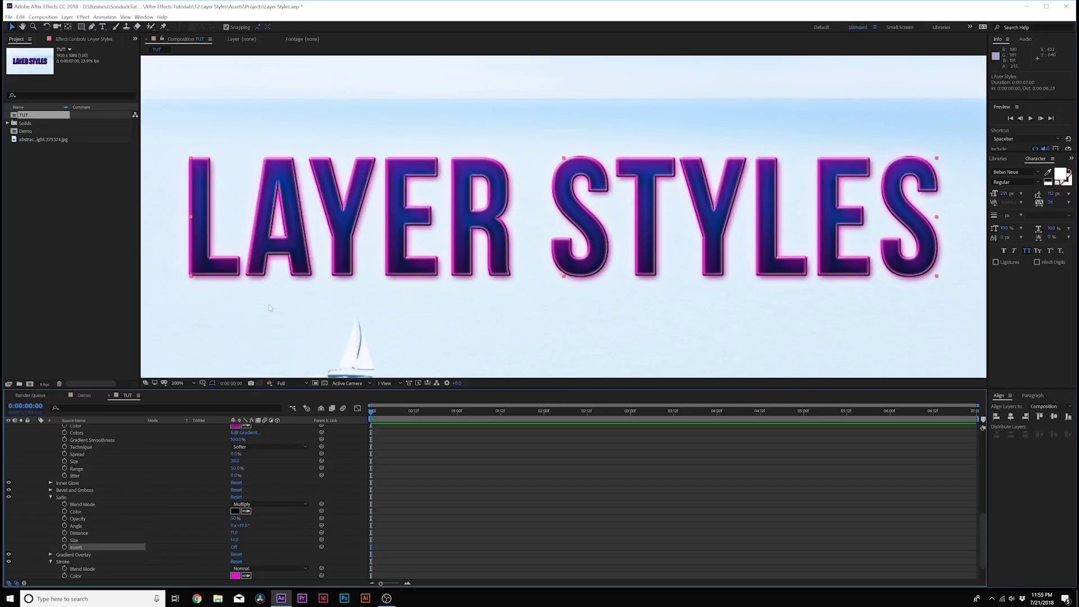
pyautogui.moveTo(235, 539)
pyautogui.mouseDown()
pyautogui.moveTo(252, 532)
pyautogui.moveTo(238, 518)
pyautogui.moveTo(258, 518)
pyautogui.mouseUp()
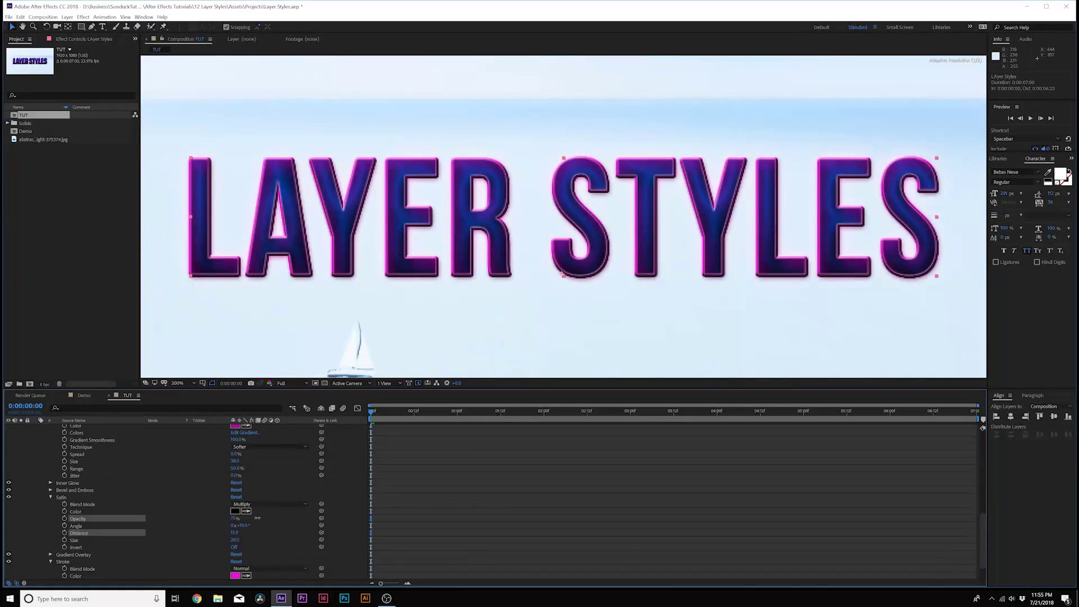
pyautogui.scroll(-1, 363, 292)
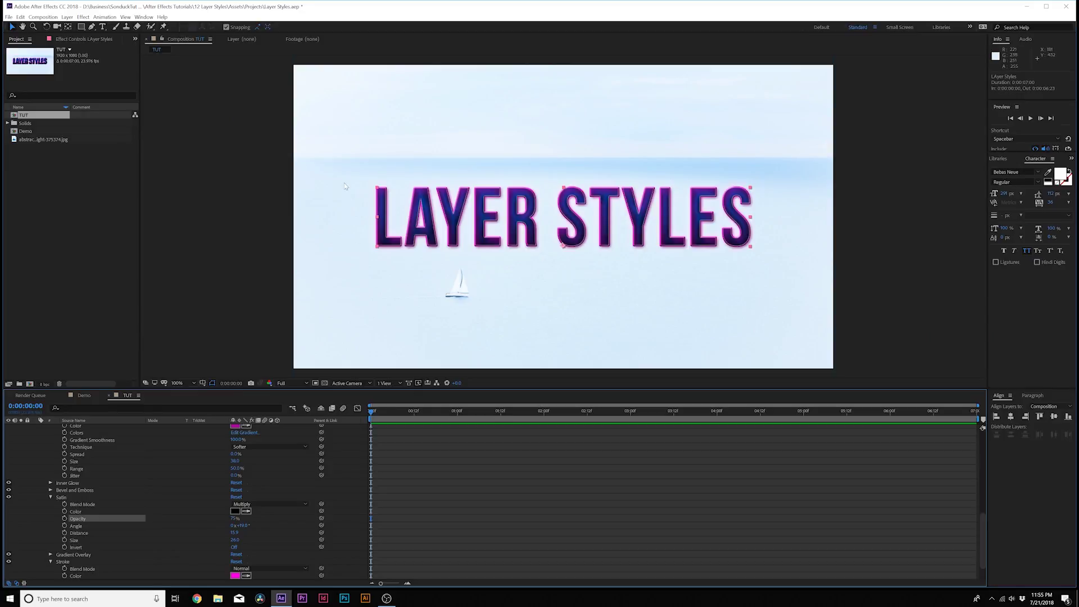
pyautogui.click(8, 497)
pyautogui.click(9, 497)
# Step: Add a Color Overlay layer style to the text layer and expand its settings
pyautogui.click(67, 17)
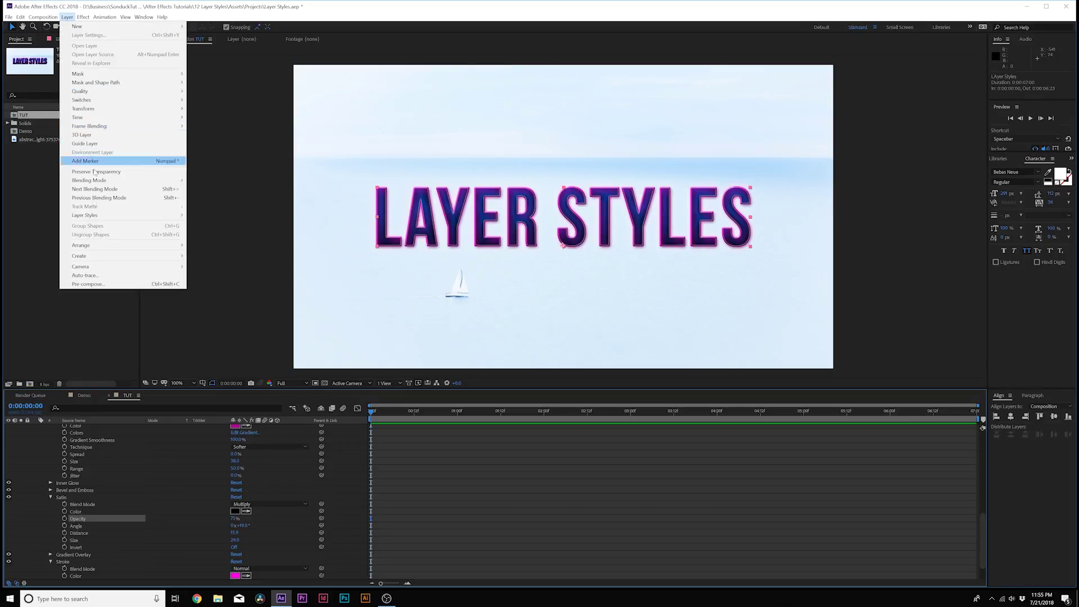
pyautogui.moveTo(92, 216)
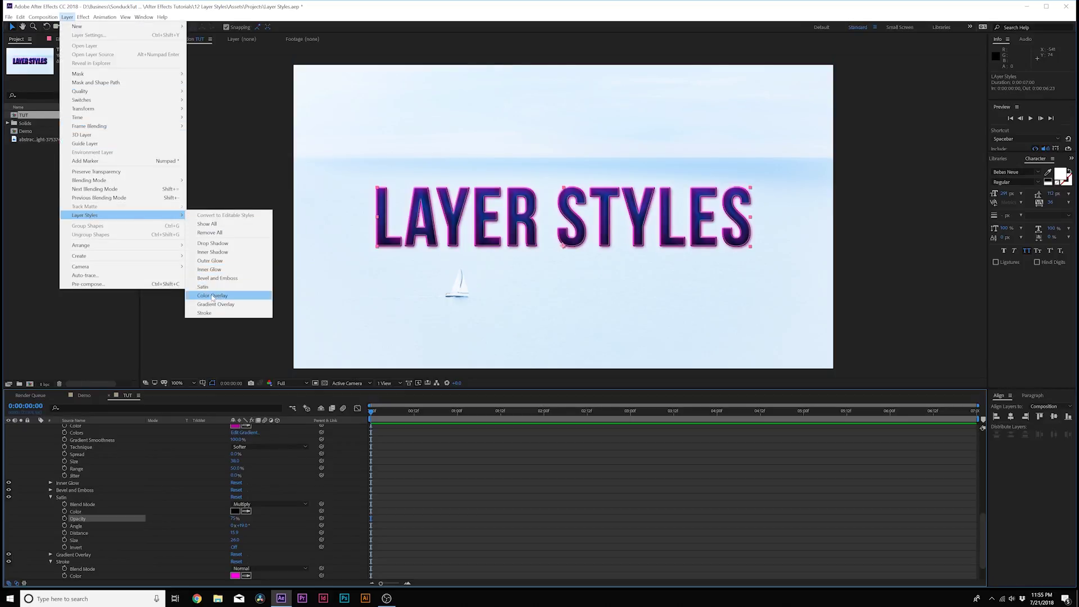
pyautogui.click(213, 296)
pyautogui.scroll(-2, 166, 464)
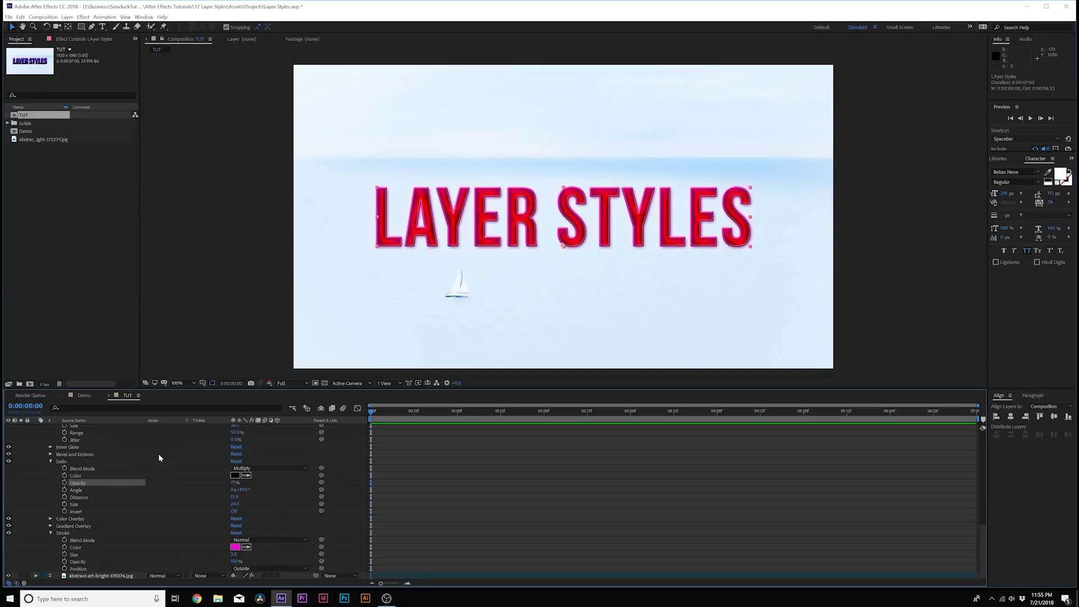
pyautogui.click(50, 518)
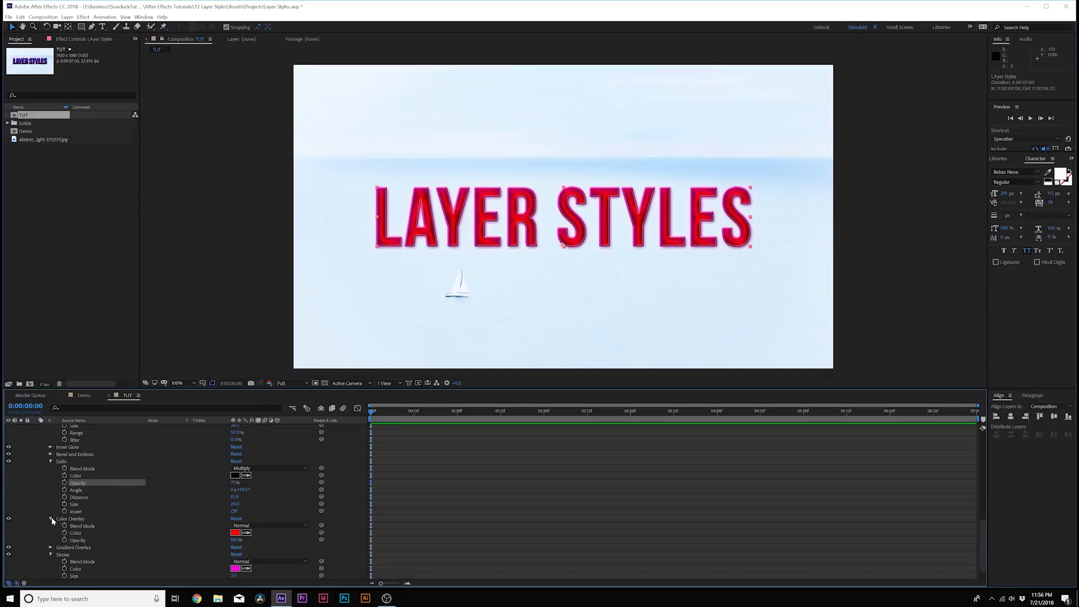
# Step: Change the Color Overlay color to a bright blue
pyautogui.click(234, 532)
pyautogui.click(247, 174)
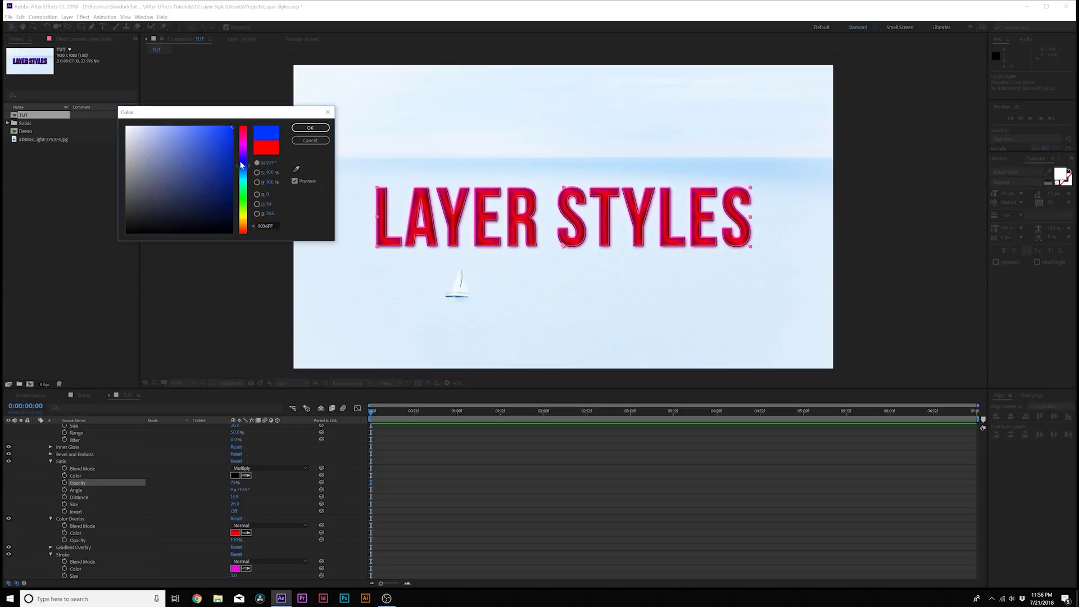
pyautogui.click(215, 165)
pyautogui.click(245, 170)
pyautogui.moveTo(245, 170); pyautogui.dragTo(245, 167)
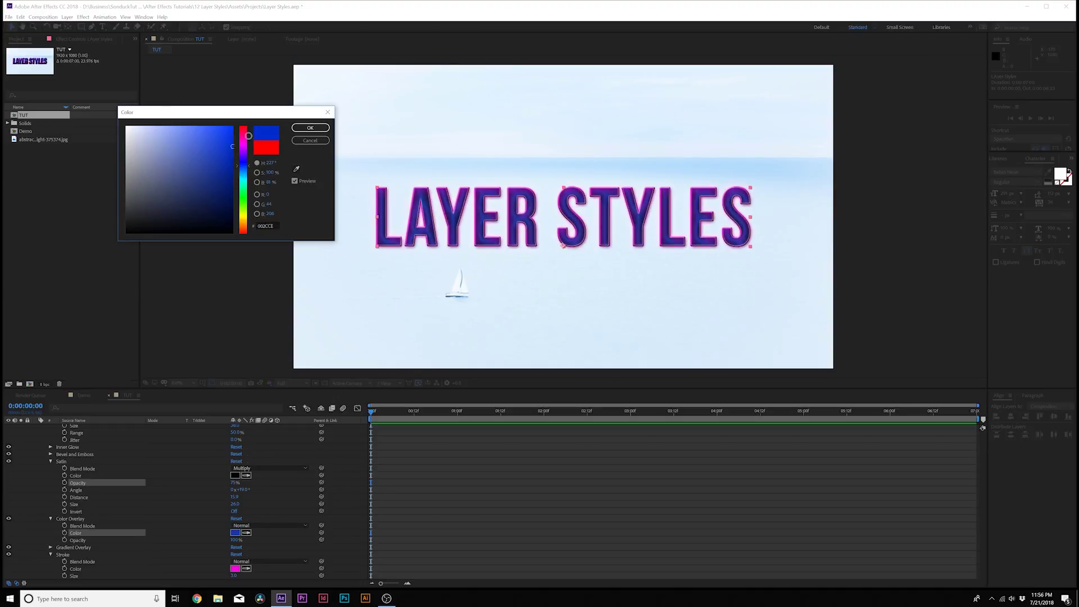
pyautogui.click(310, 128)
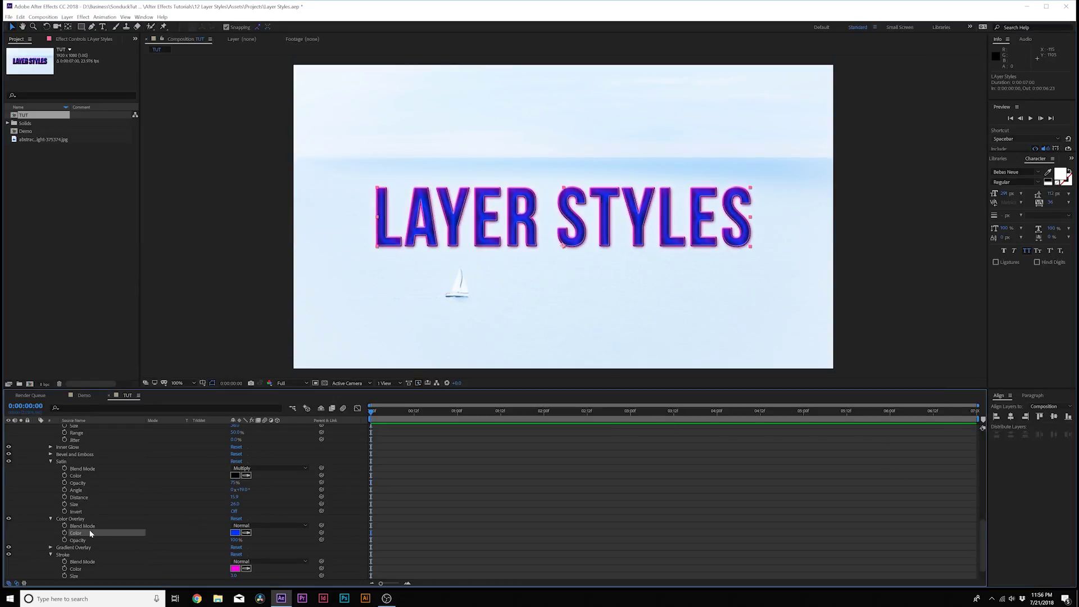
# Step: Delete the Color Overlay style from the text layer
pyautogui.click(74, 519)
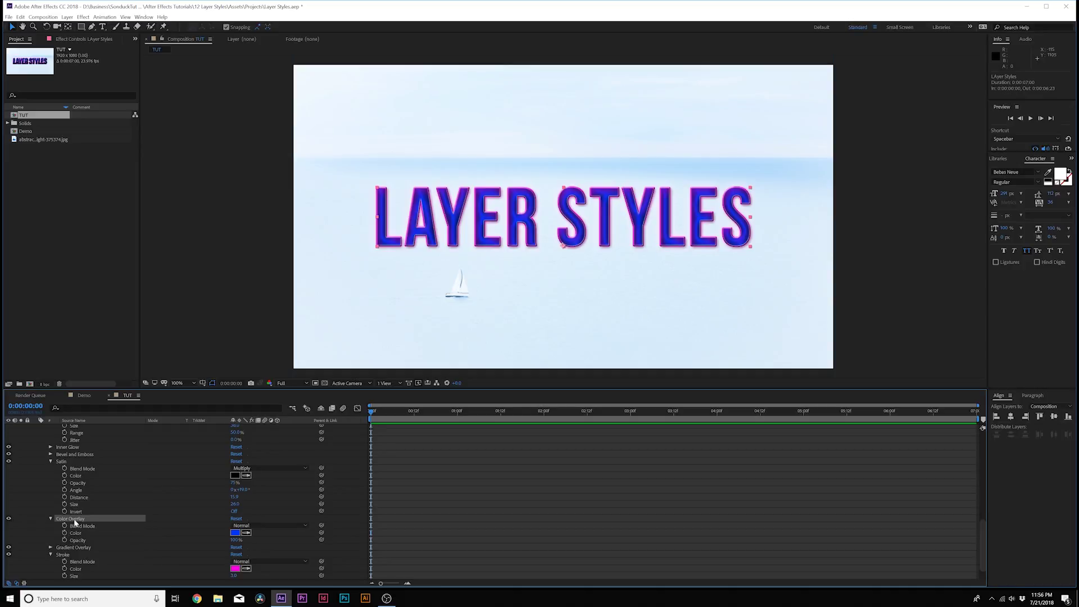
pyautogui.press('Delete')
# Step: Collapse the expanded layer style settings and hide every style from Drop Shadow through Stroke to see the plain text
pyautogui.scroll(5, 73, 518)
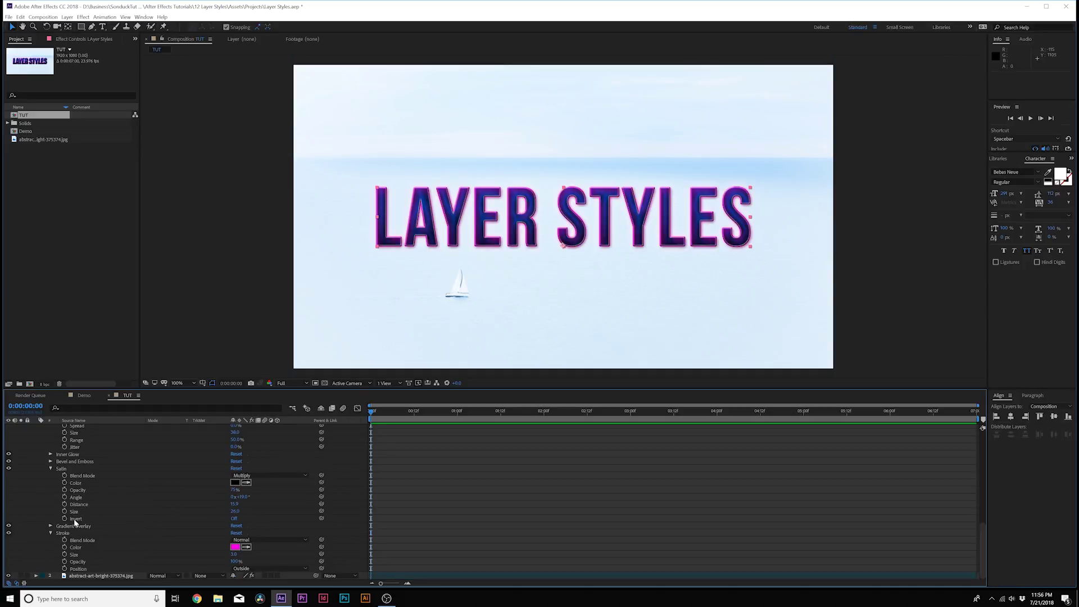
pyautogui.click(50, 461)
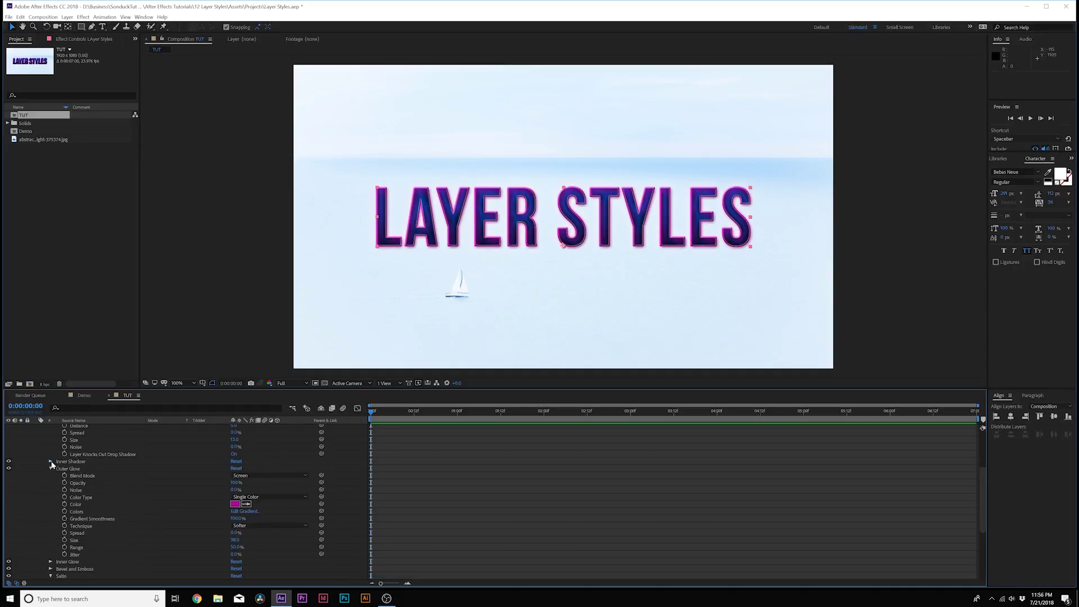
pyautogui.click(50, 469)
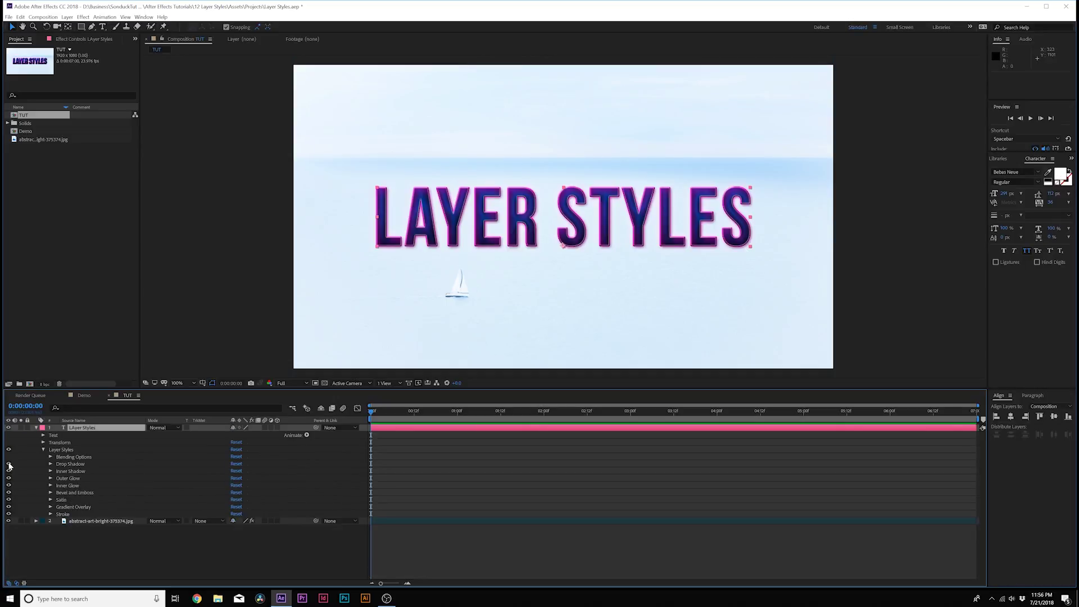
pyautogui.moveTo(9, 465); pyautogui.dragTo(8, 517)
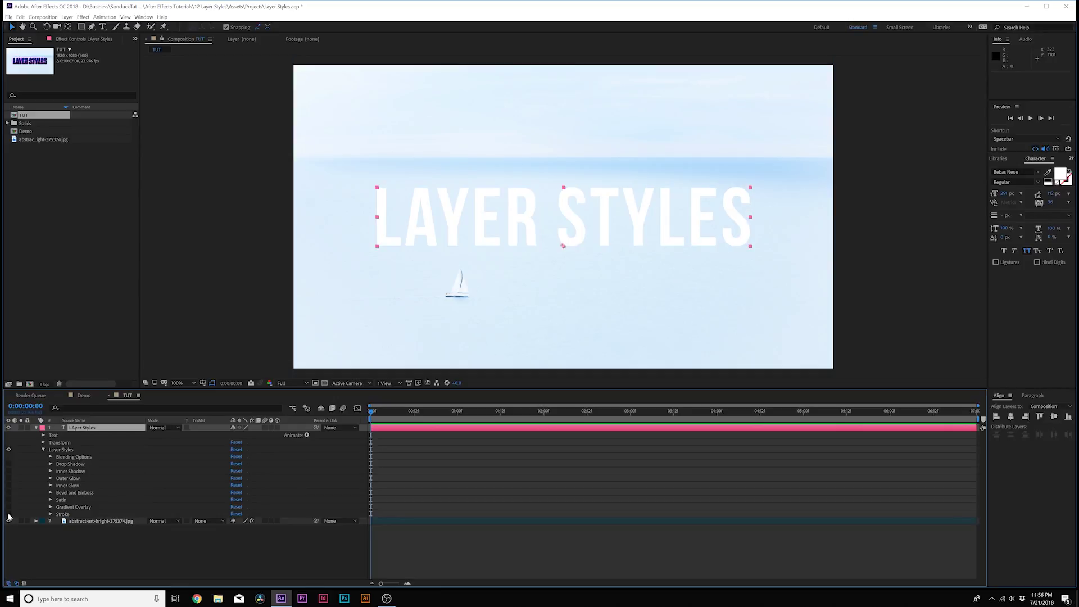
# Step: Show the Drop Shadow, Bevel and Emboss, and Gradient Overlay styles one by one to examine each one's effect
pyautogui.click(8, 464)
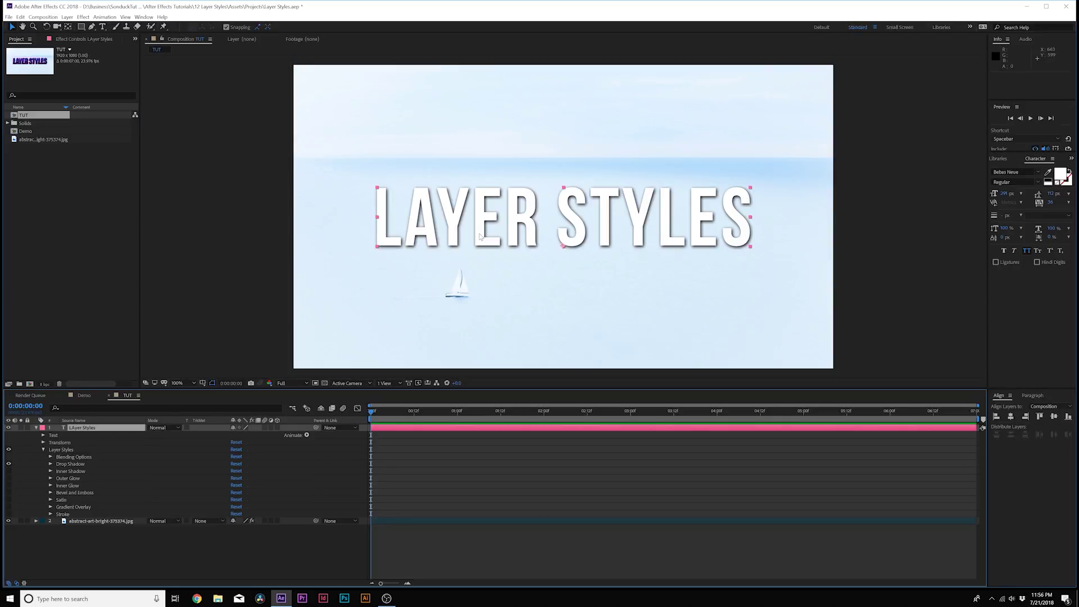
pyautogui.click(9, 493)
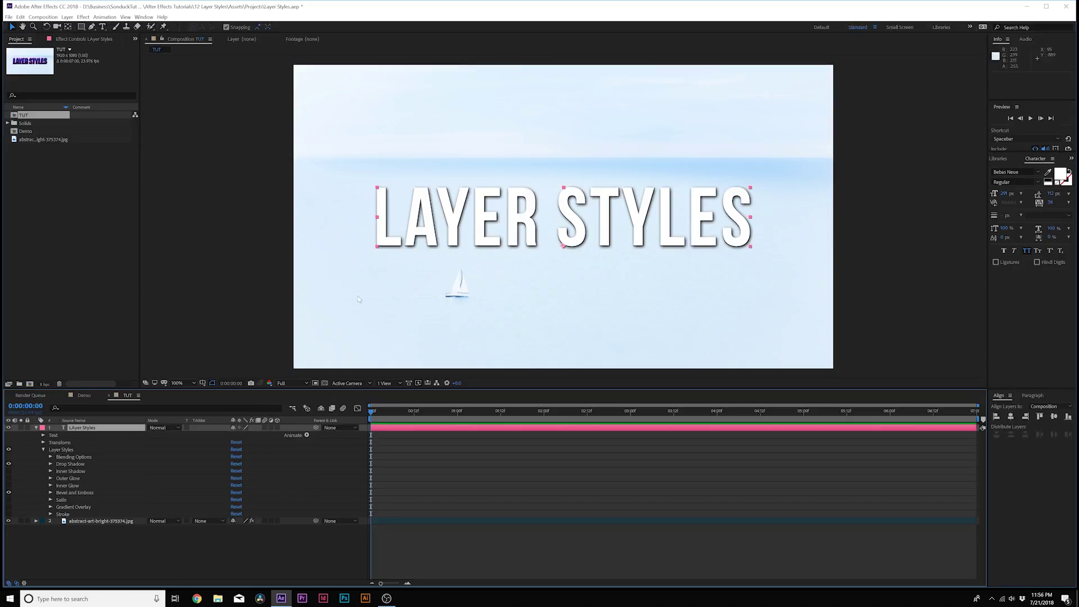
pyautogui.press('.')
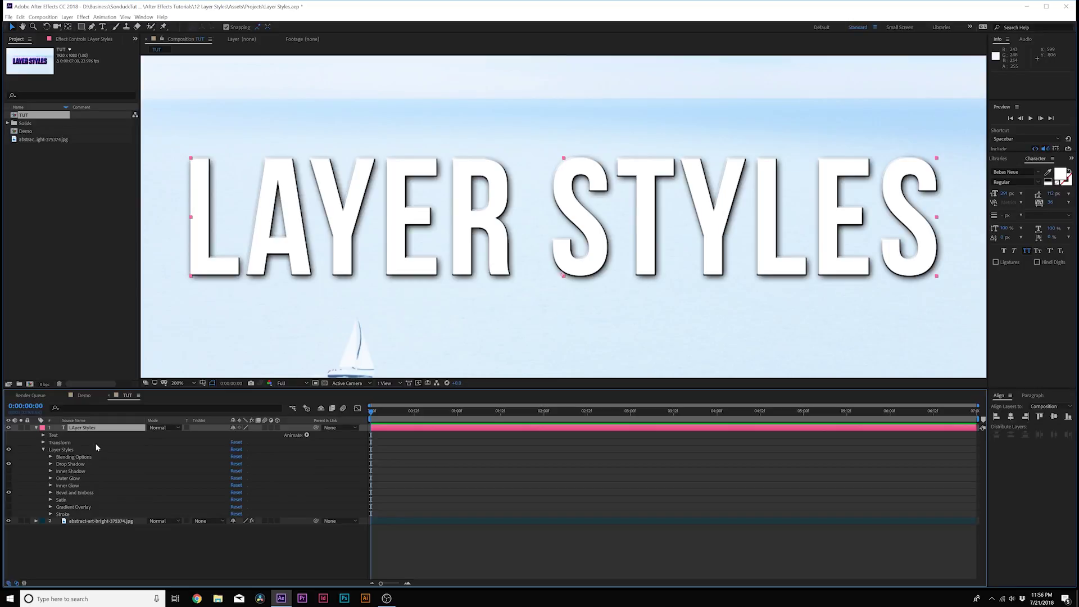
pyautogui.click(9, 507)
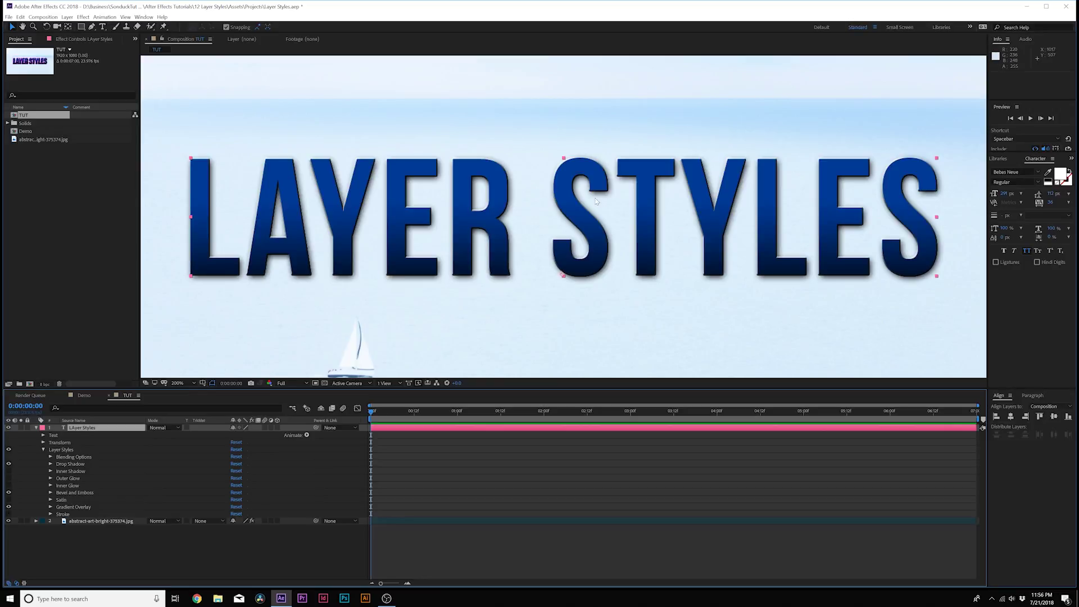
pyautogui.scroll(-1, 457, 246)
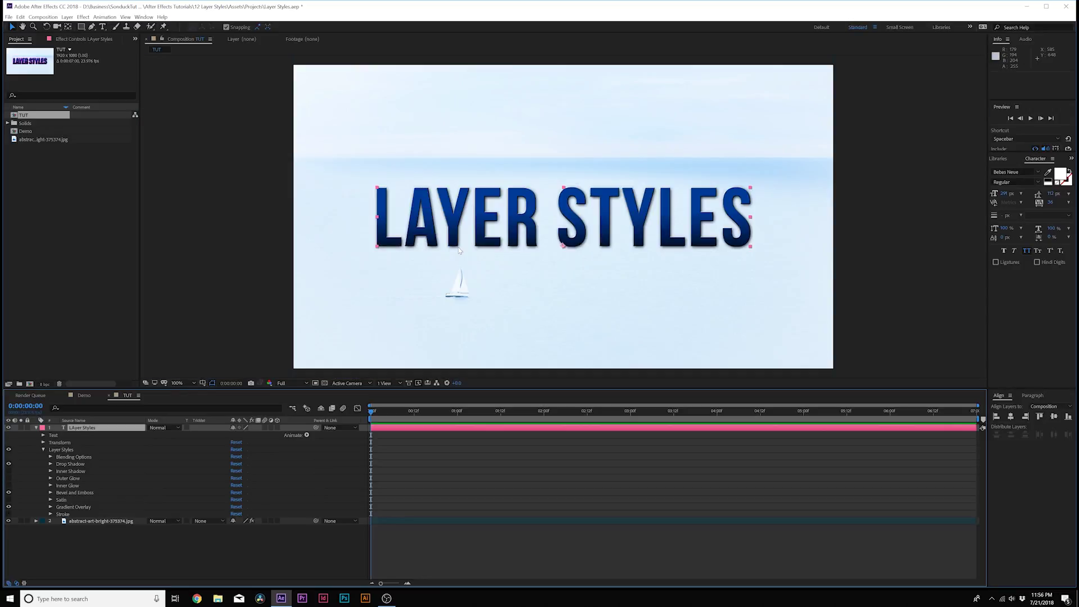
# Step: Show the remaining Stroke, Inner Shadow, Outer Glow, Inner Glow and Satin styles one by one to examine the combined look
pyautogui.click(9, 514)
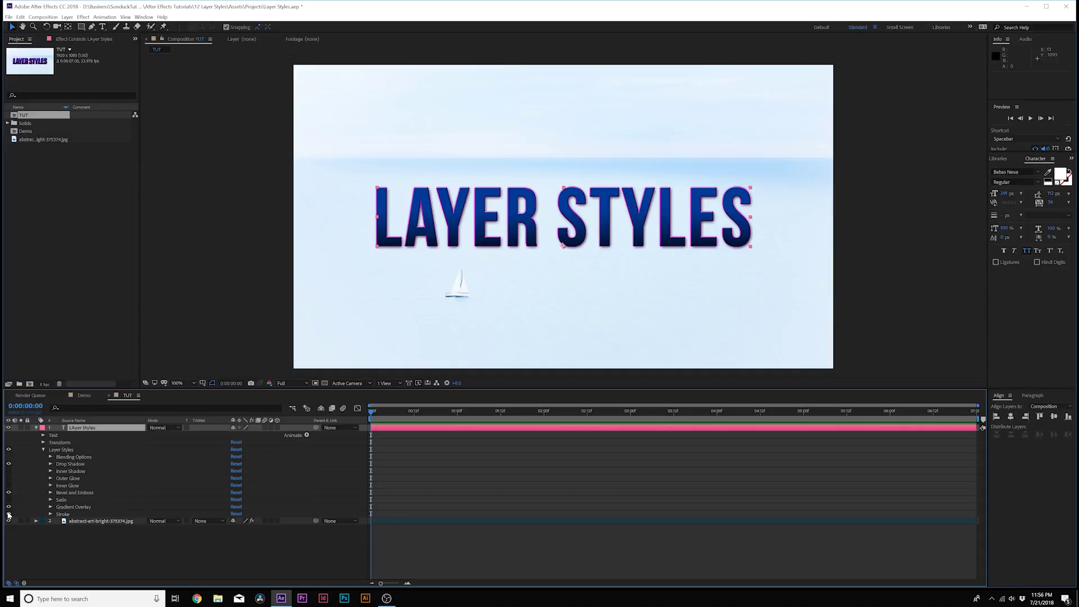
pyautogui.click(8, 472)
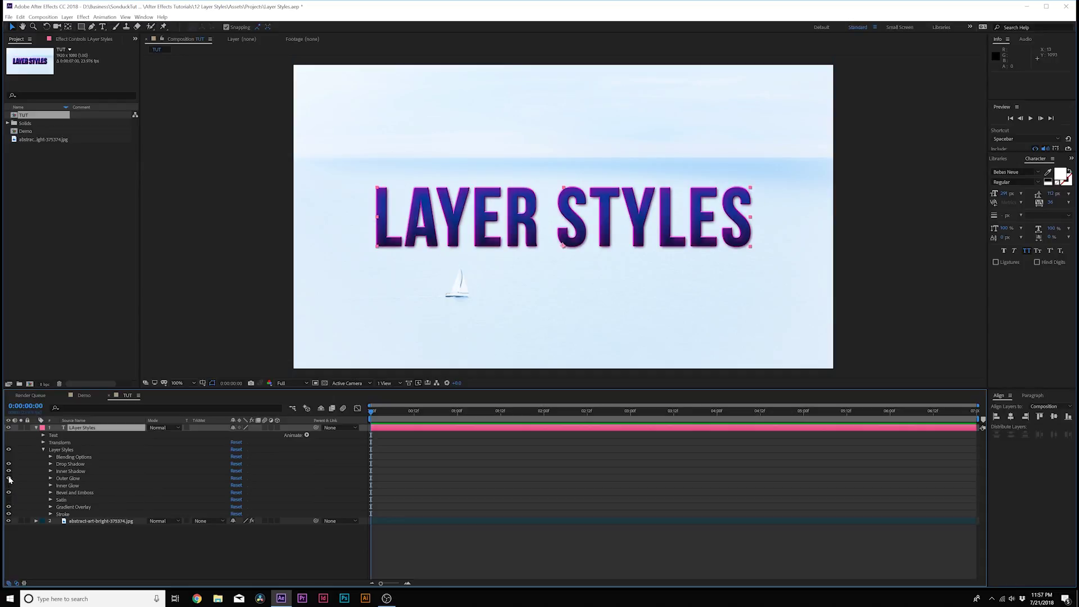
pyautogui.click(8, 478)
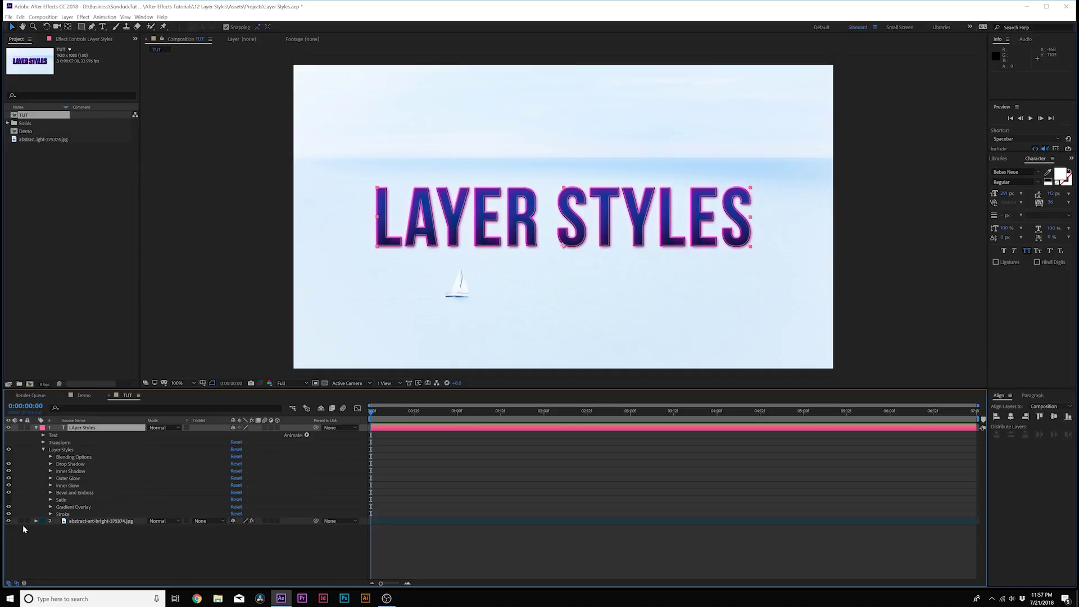
pyautogui.click(8, 500)
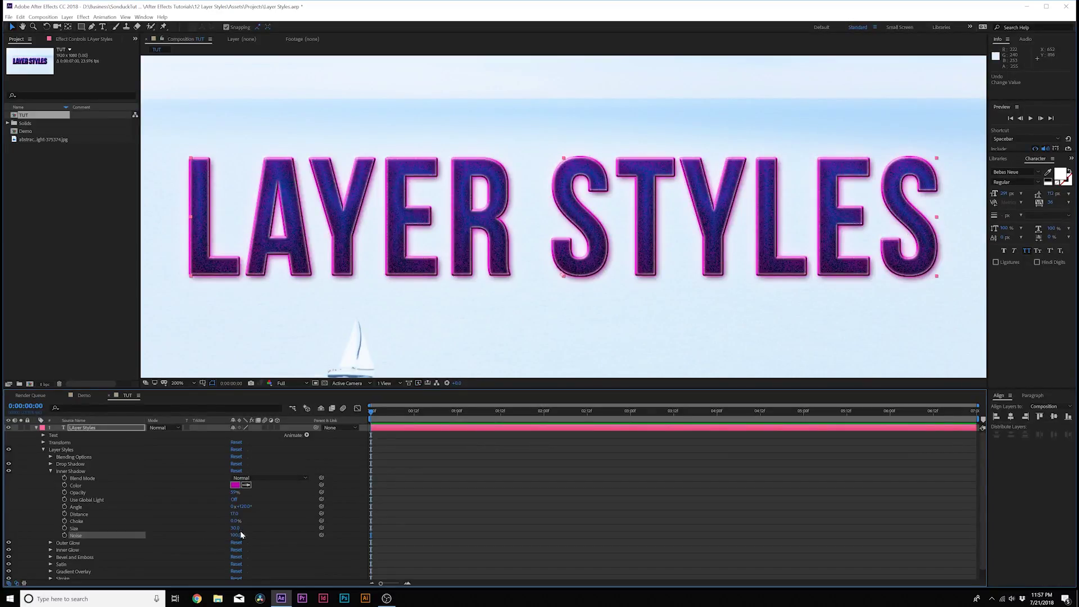
# Step: Apply a reduced amount of noise to the Inner Shadow style
pyautogui.moveTo(241, 534); pyautogui.dragTo(211, 535)
pyautogui.scroll(-1, 559, 257)
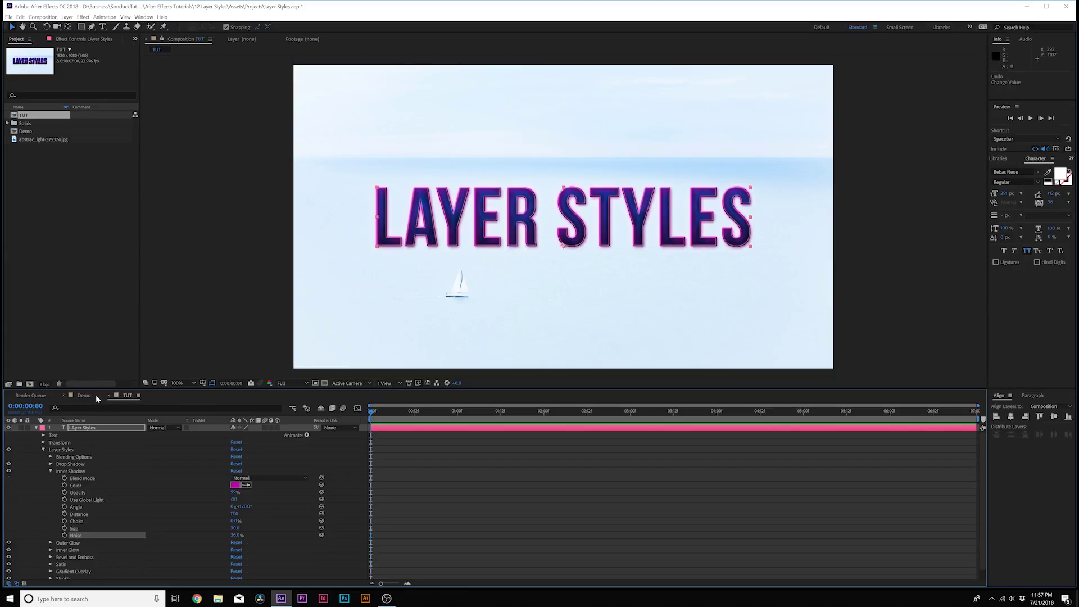
# Step: Collapse the Inner Shadow settings and the whole text layer, and switch to the Demo composition
pyautogui.click(51, 471)
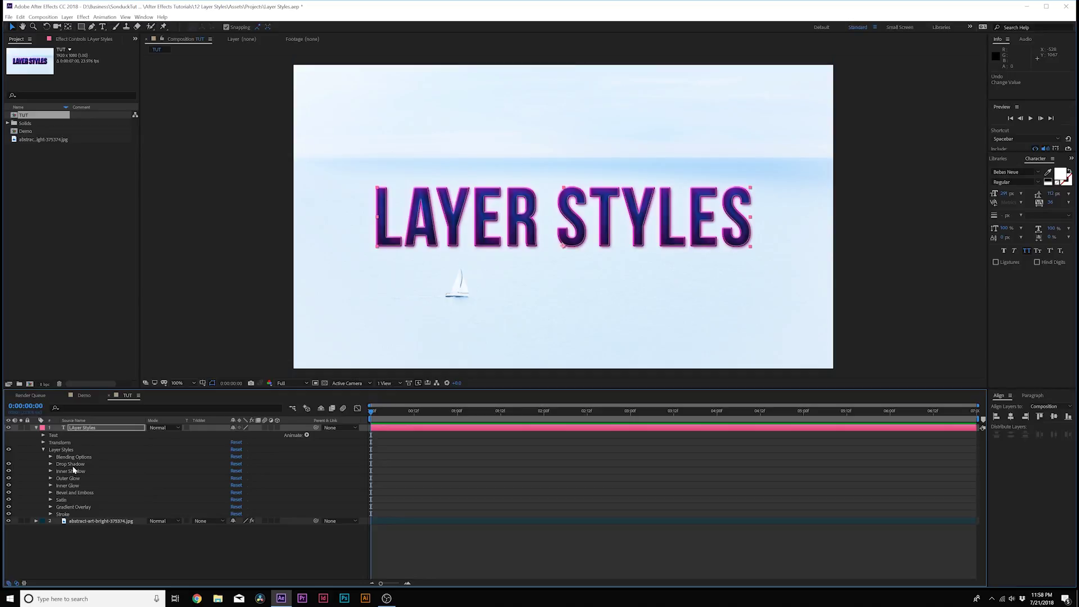
pyautogui.click(172, 459)
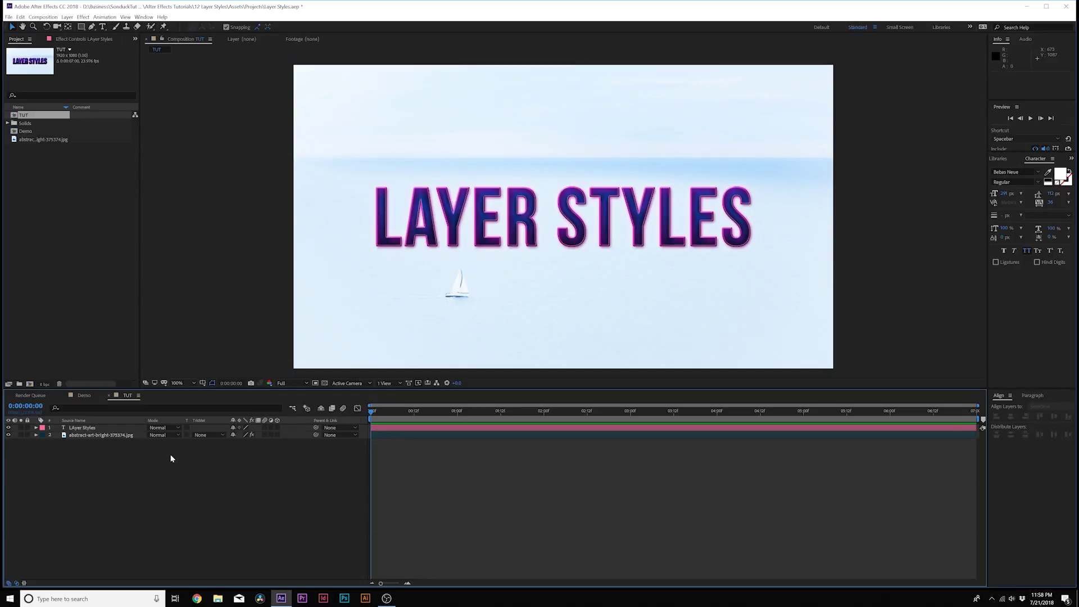
pyautogui.click(84, 396)
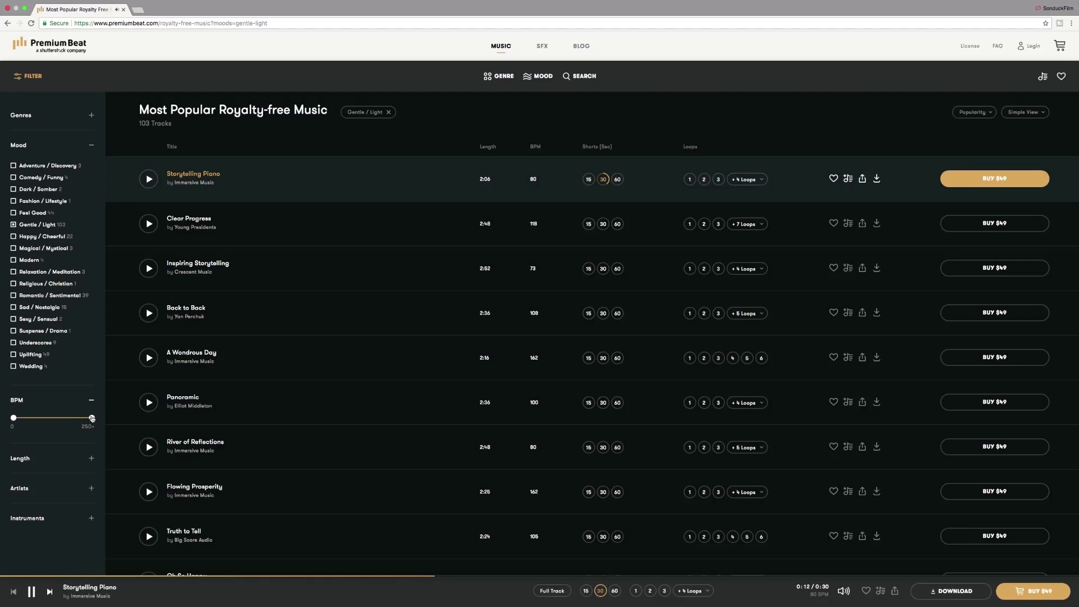
# Step: In PremiumBeat, limit the Gentle / Light tracks to 97–169 BPM and expand the Instruments, Length and Artists filters
pyautogui.moveTo(92, 419); pyautogui.dragTo(67, 419)
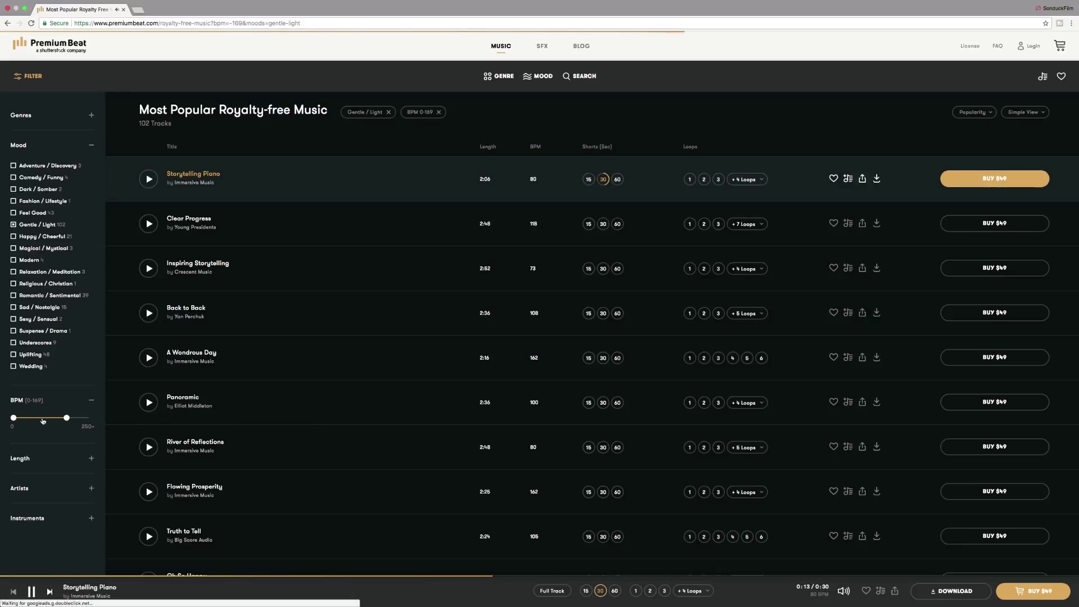
pyautogui.moveTo(13, 419); pyautogui.dragTo(44, 418)
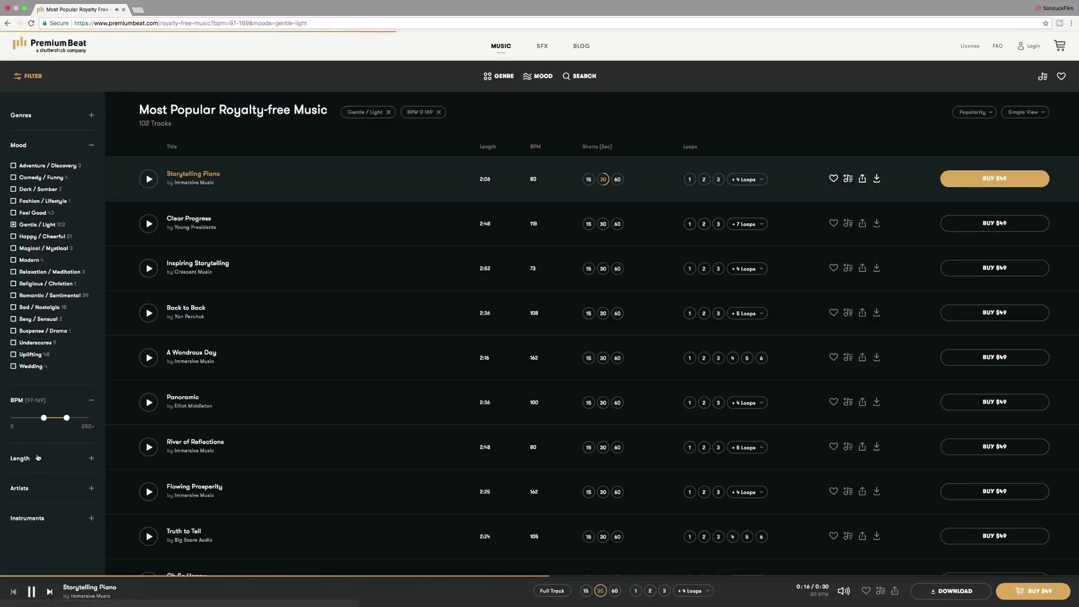
pyautogui.click(37, 458)
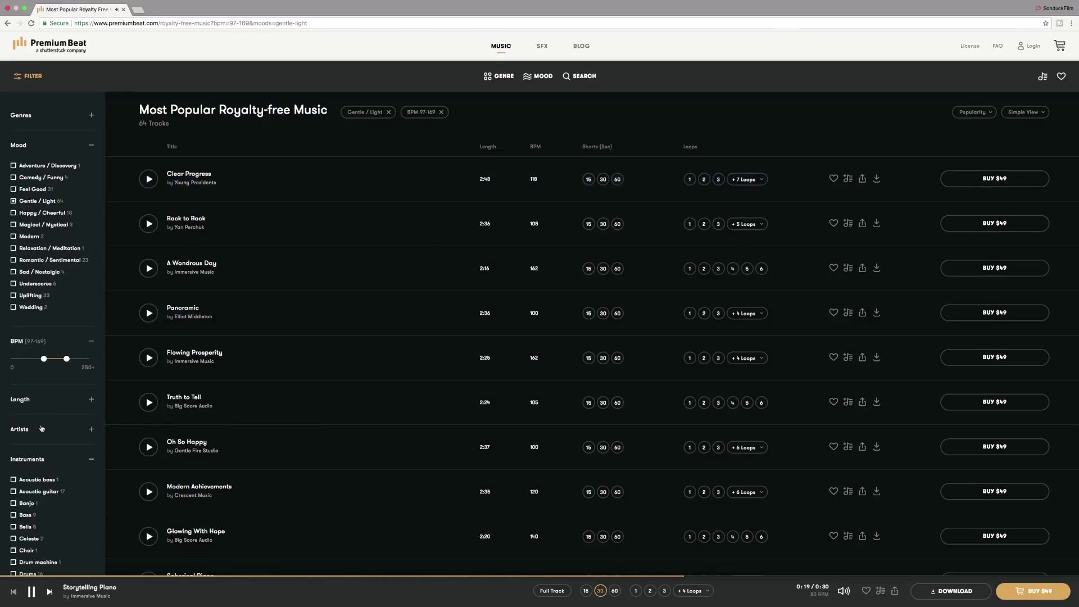
pyautogui.click(64, 405)
pyautogui.click(50, 458)
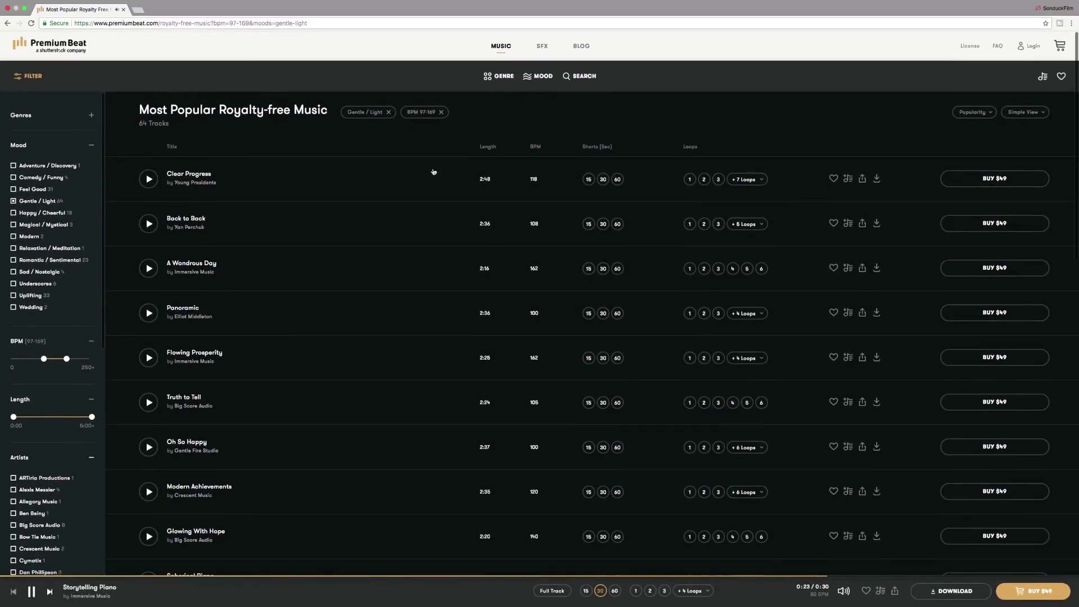
# Step: Bring up the track search and the list of popular moods, and choose the Dark / Somber mood
pyautogui.click(582, 77)
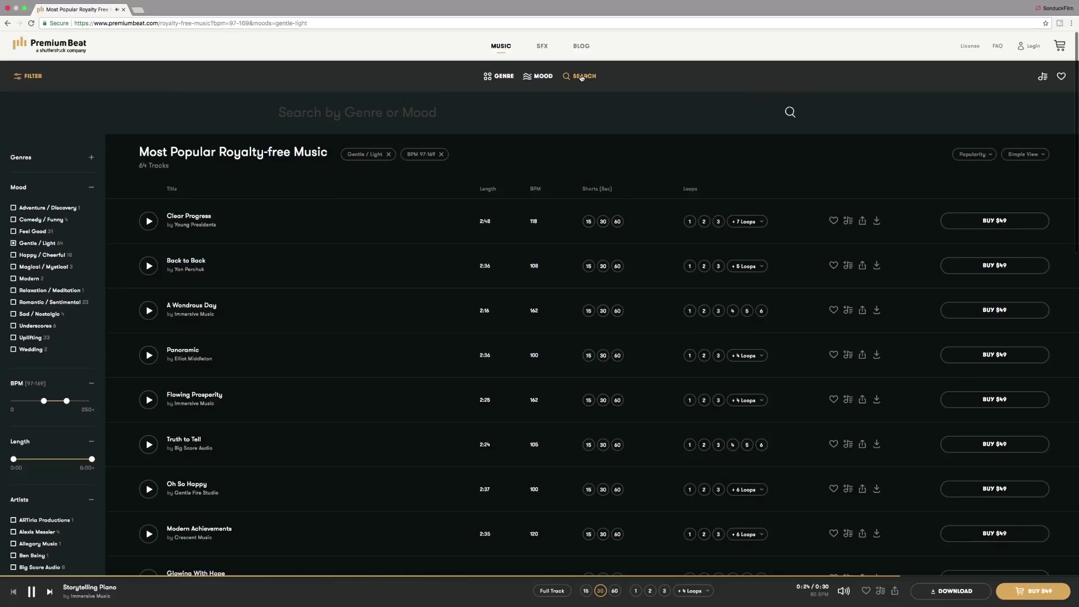
pyautogui.click(544, 77)
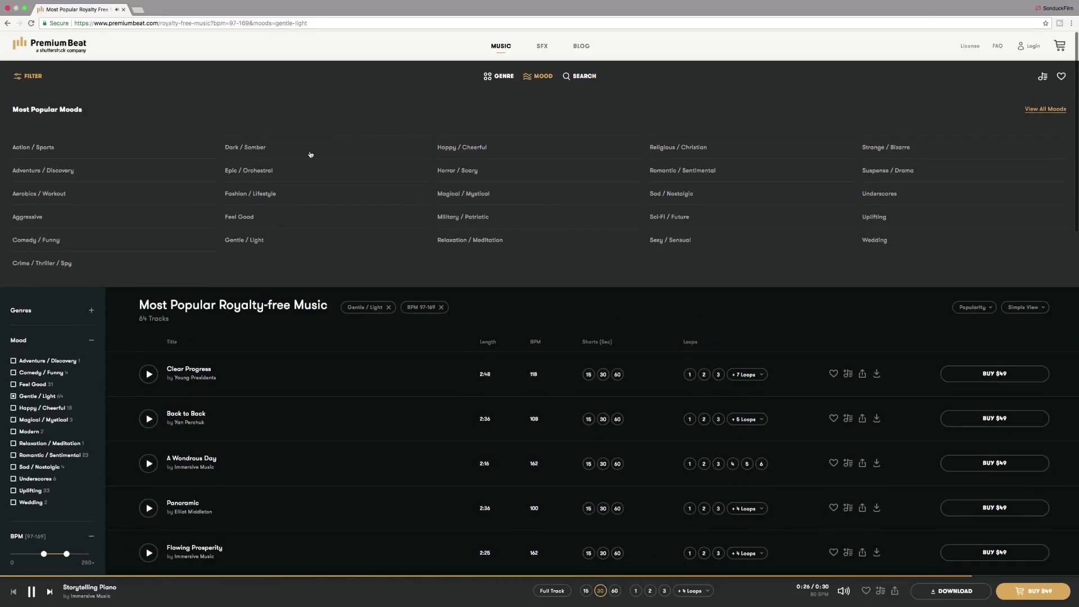
pyautogui.click(245, 147)
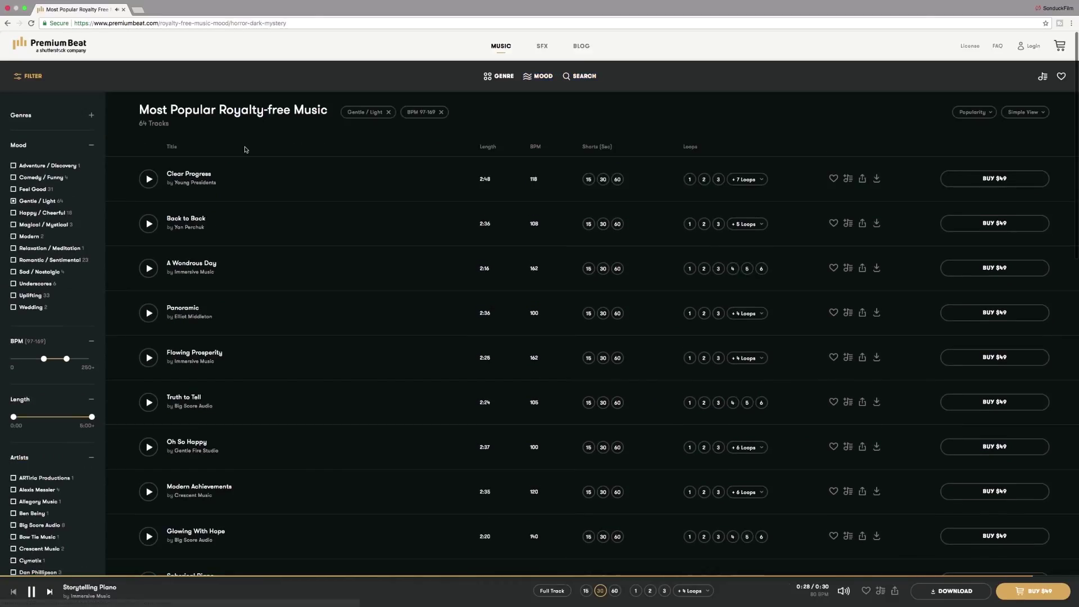